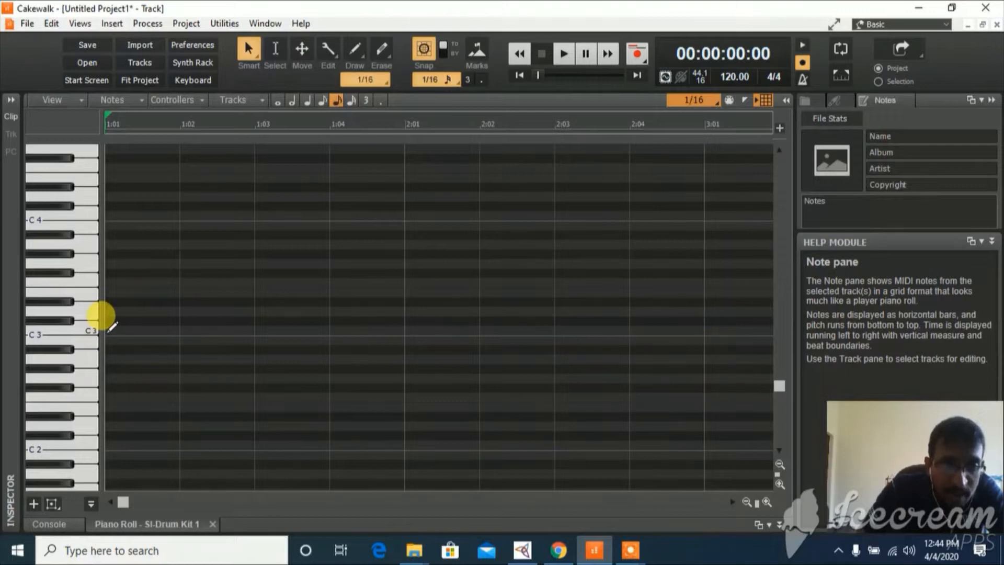
# Step: Place a 1/16 C3 note on every beat of measures 1 and 2, from 1:01 to 2:04
pyautogui.click(107, 329)
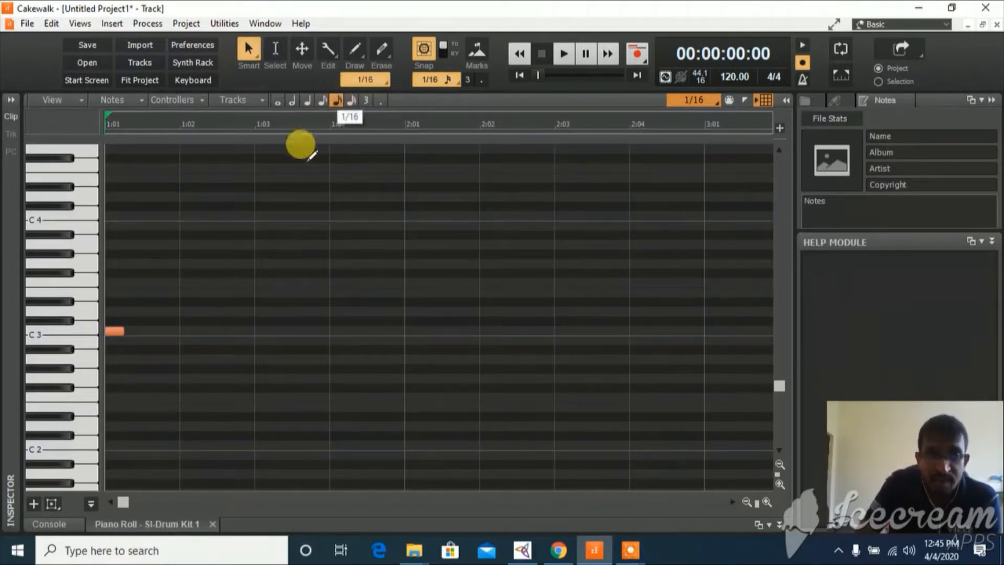
pyautogui.click(183, 329)
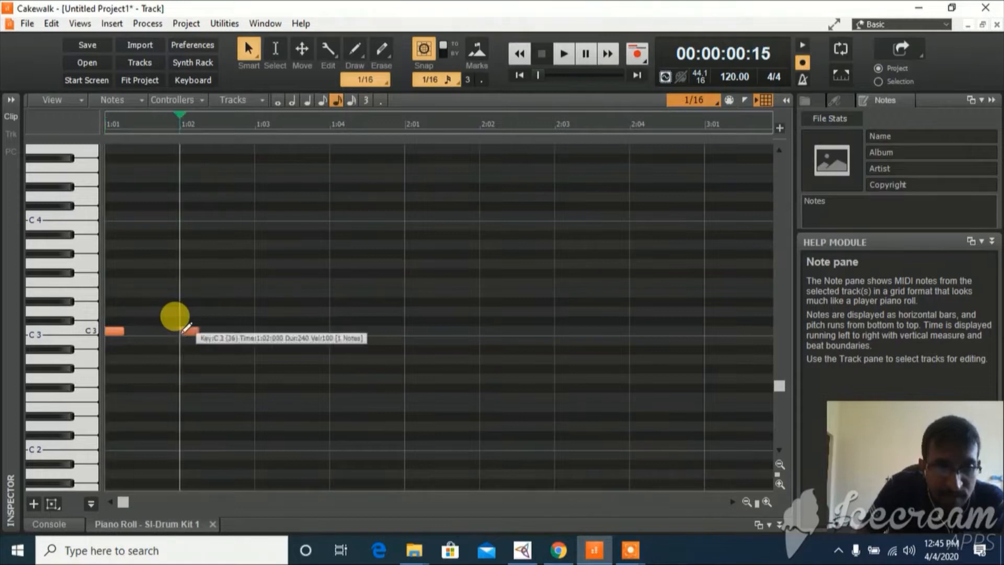
pyautogui.click(257, 330)
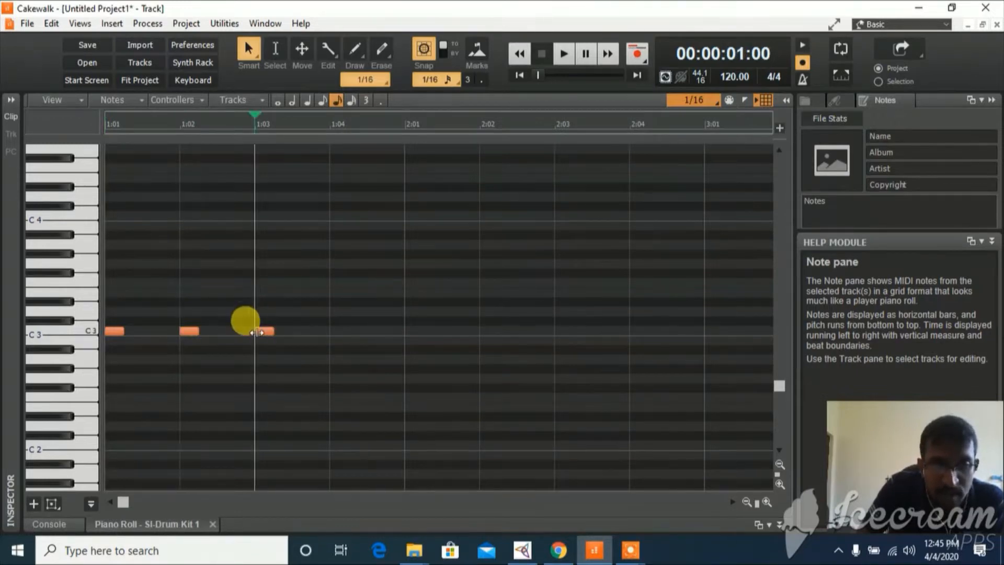
pyautogui.click(337, 329)
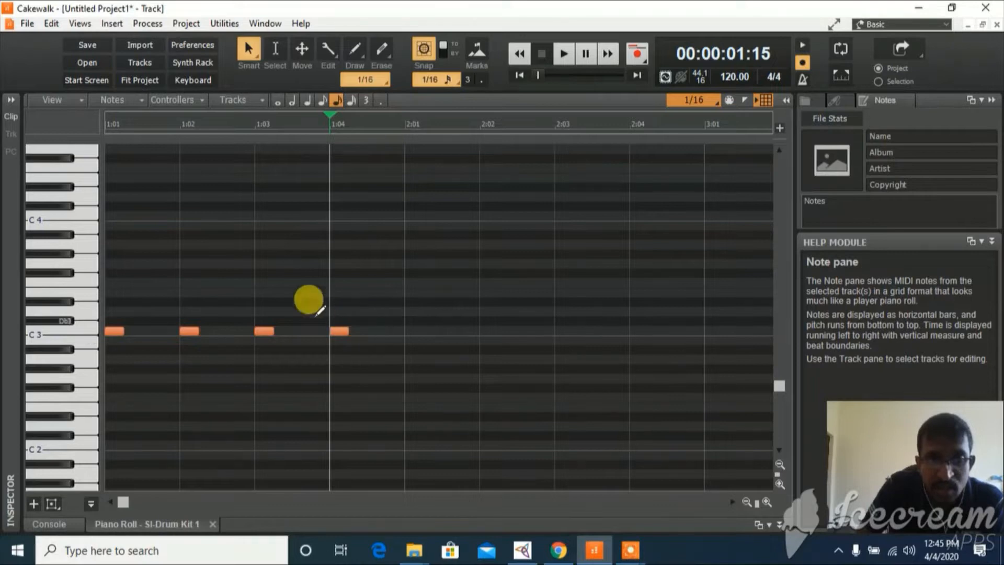
pyautogui.click(407, 329)
pyautogui.click(481, 330)
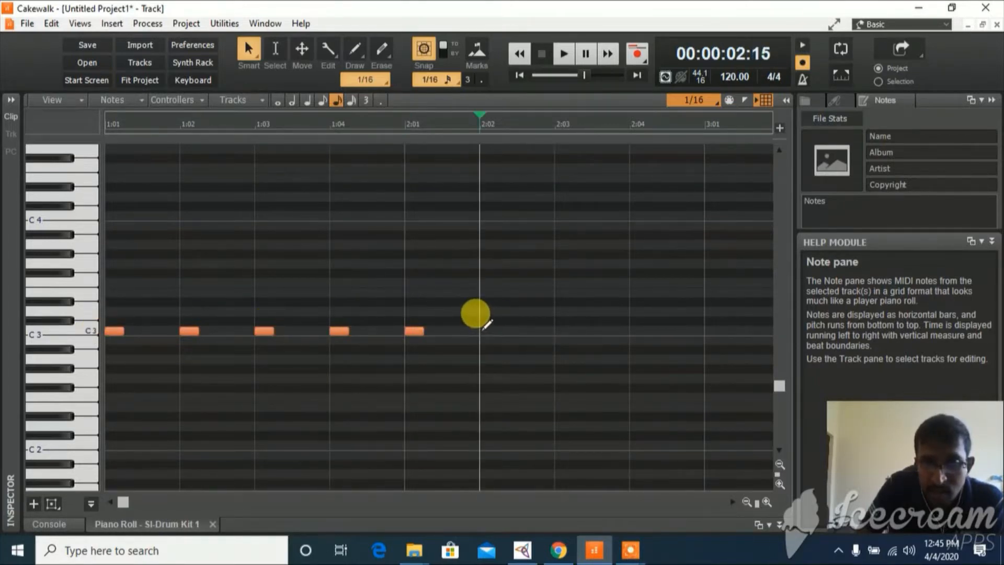
pyautogui.click(556, 329)
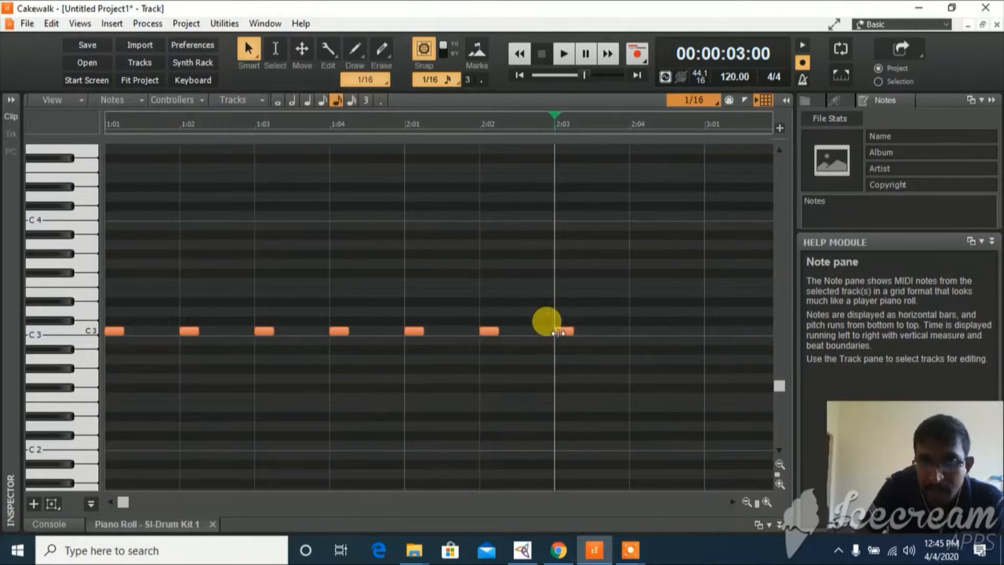
pyautogui.click(632, 330)
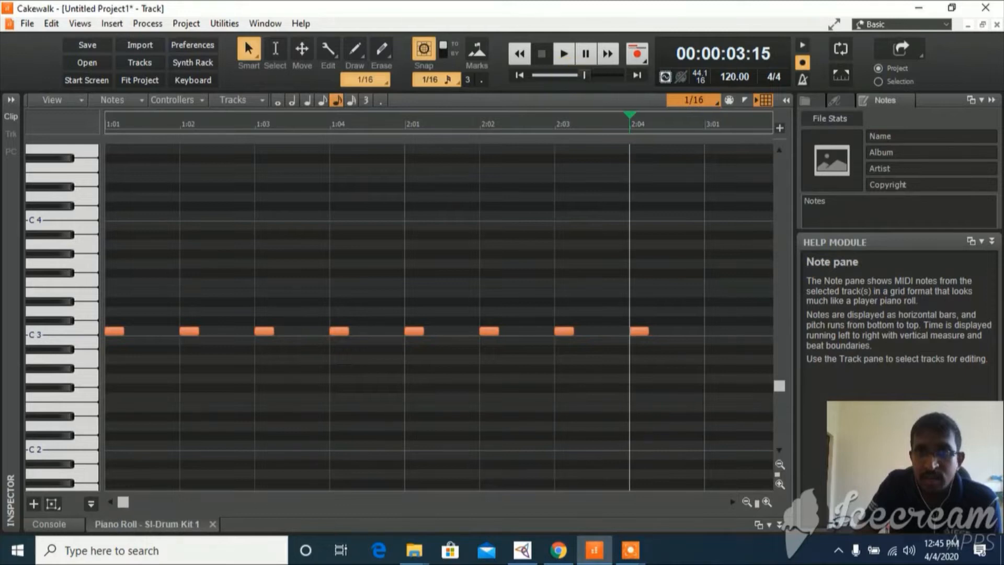
# Step: Return to the project start, play back the C3 pattern and stop playback
pyautogui.moveTo(584, 75); pyautogui.dragTo(538, 75)
pyautogui.click(565, 55)
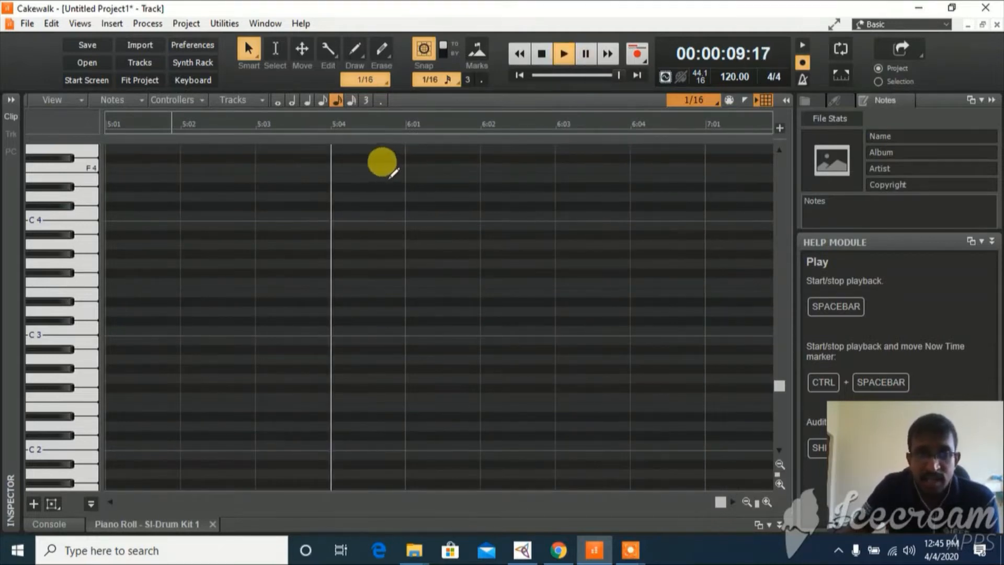
pyautogui.click(541, 56)
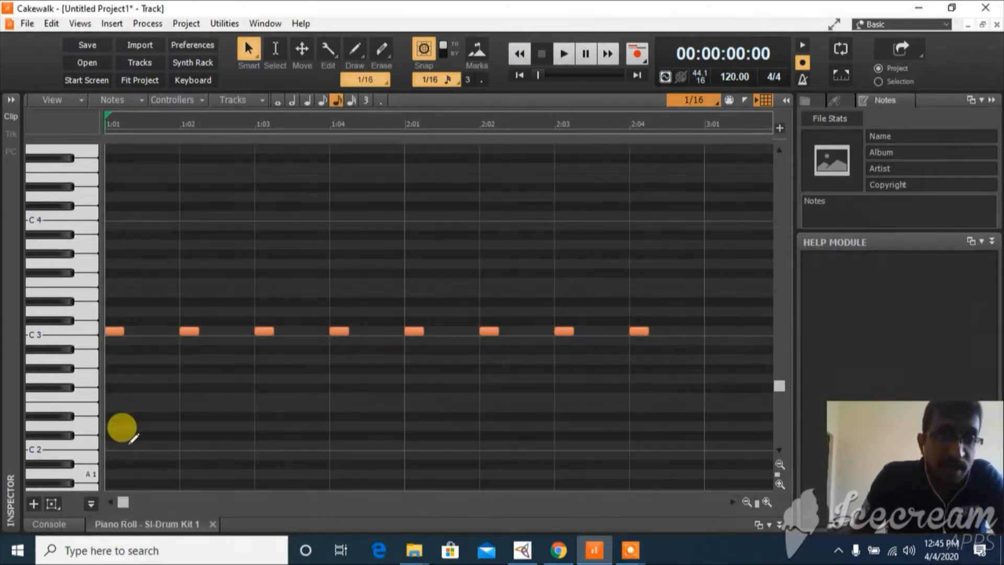
# Step: Set loop points in the time ruler and stretch the loop region from 1:01 to 3:01
pyautogui.rightClick(108, 121)
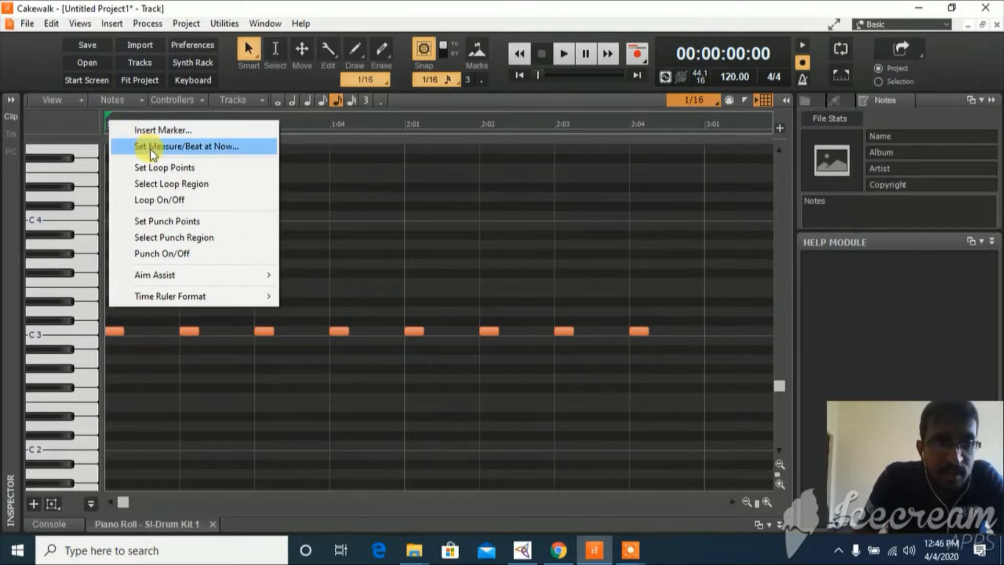
pyautogui.click(155, 166)
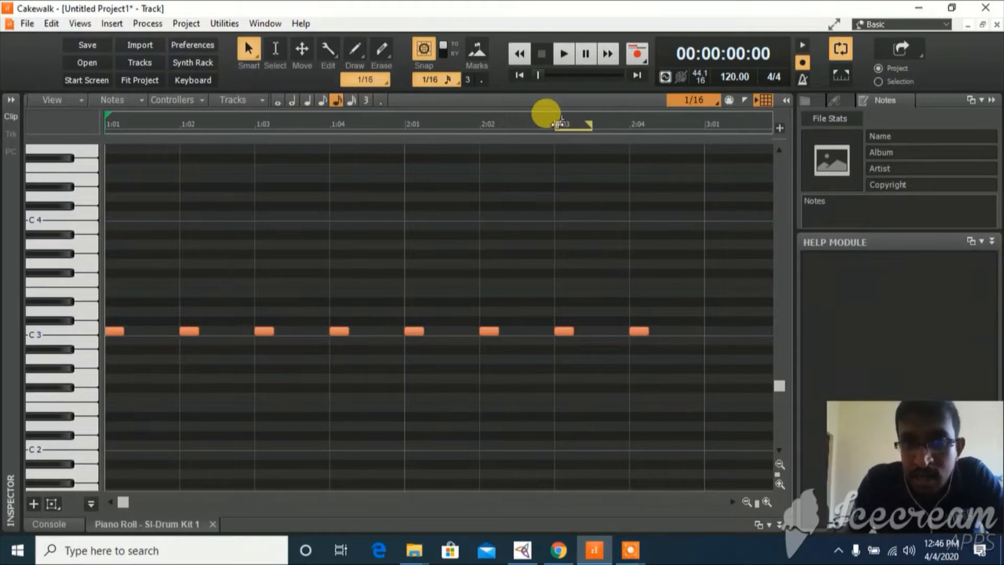
pyautogui.moveTo(558, 124); pyautogui.dragTo(106, 123)
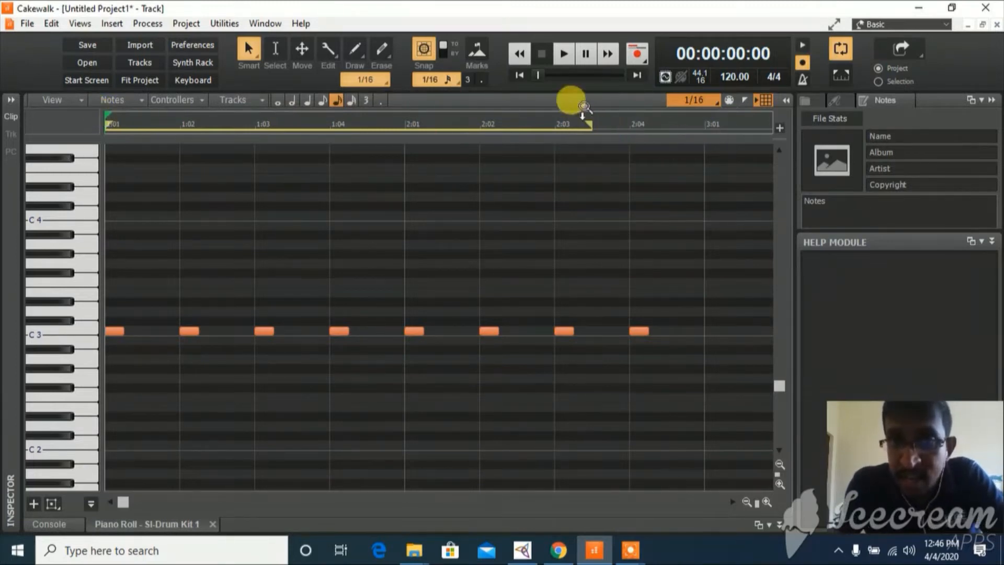
pyautogui.moveTo(591, 123); pyautogui.dragTo(701, 128)
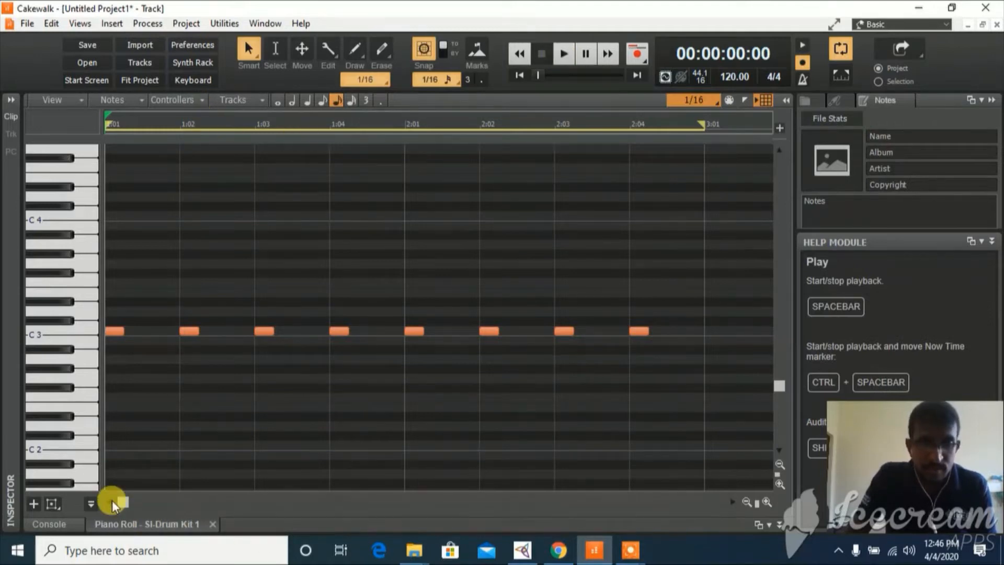
# Step: Play the looped two-measure C3 pattern and stop playback
pyautogui.click(564, 54)
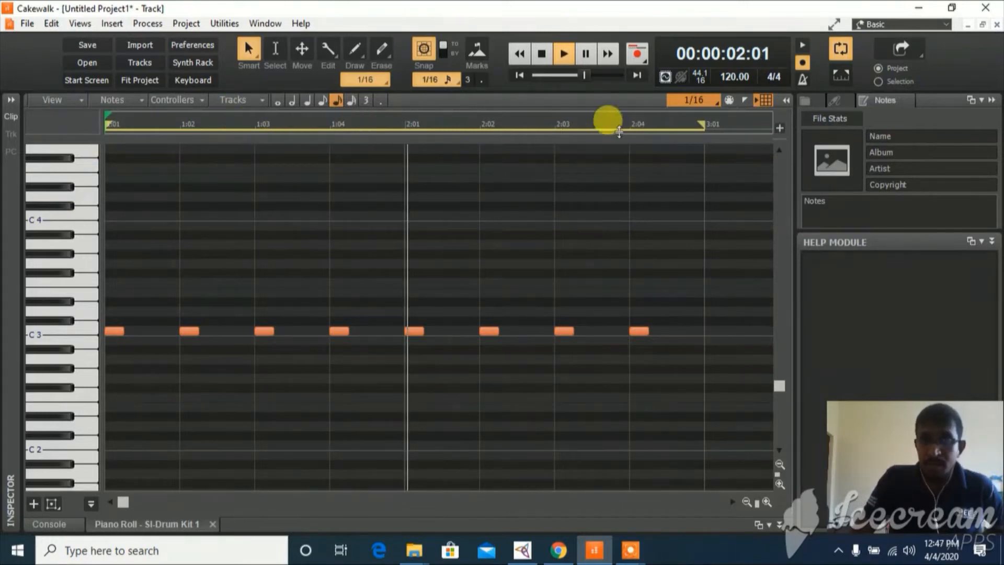
pyautogui.click(541, 55)
pyautogui.click(543, 58)
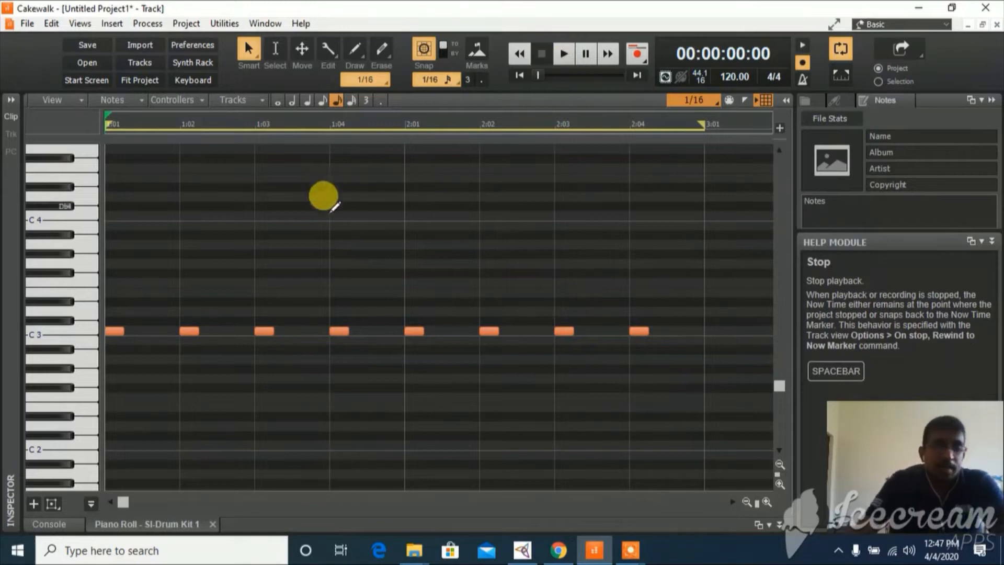
# Step: Audition the C3 and D3 keys and place 1/16 D3 notes on beats 1:02, 1:04, 2:02 and 2:04
pyautogui.click(89, 329)
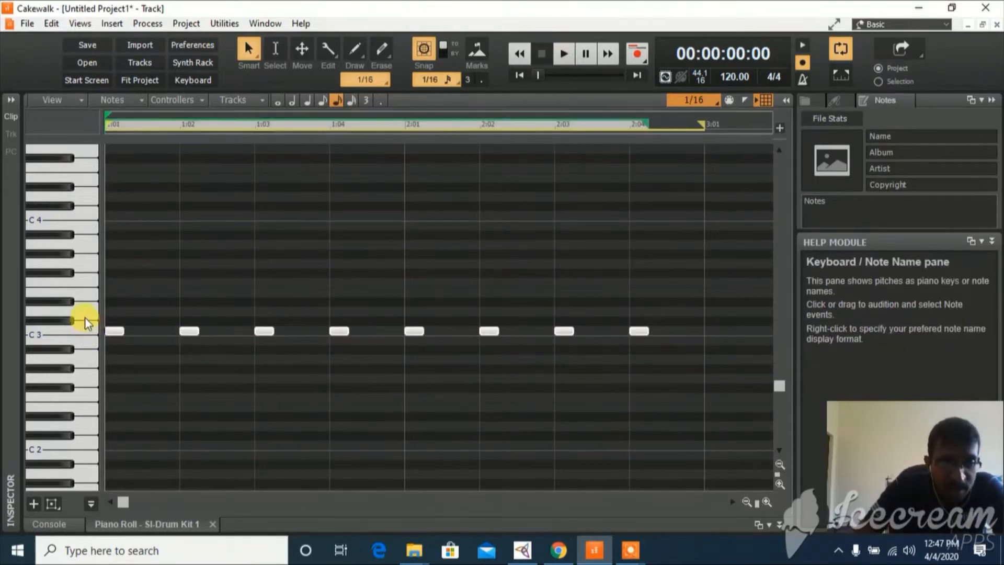
pyautogui.click(86, 312)
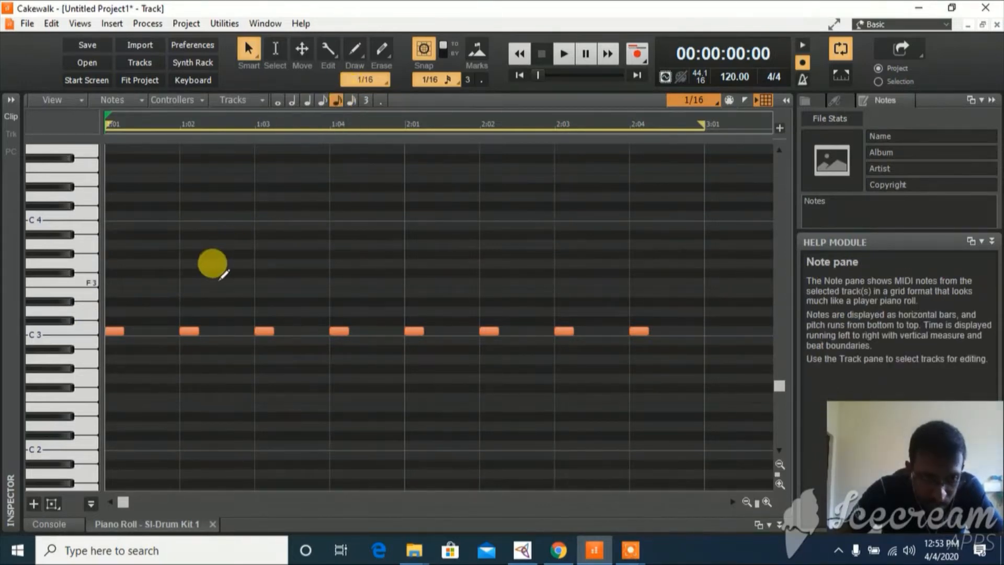
pyautogui.click(181, 309)
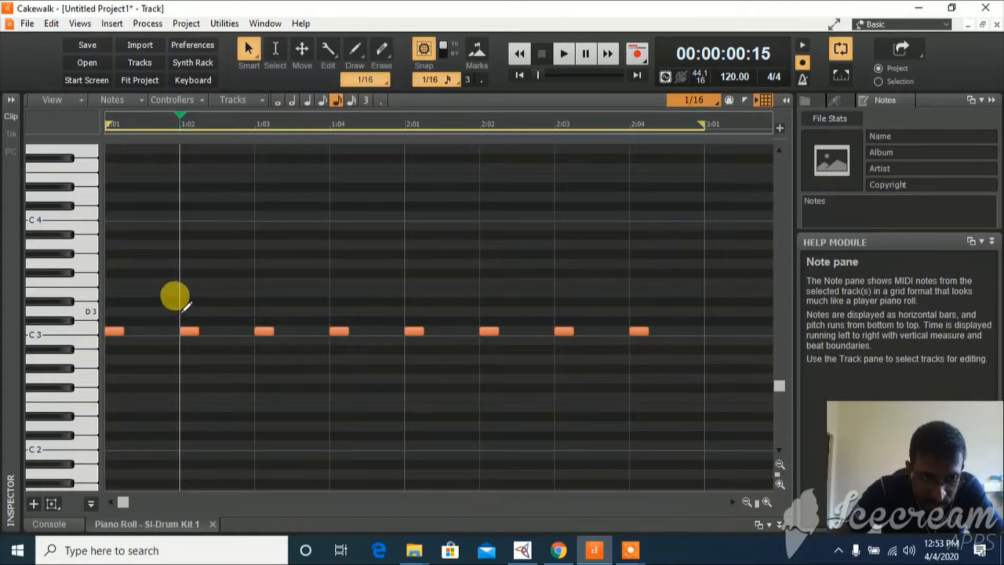
pyautogui.click(181, 311)
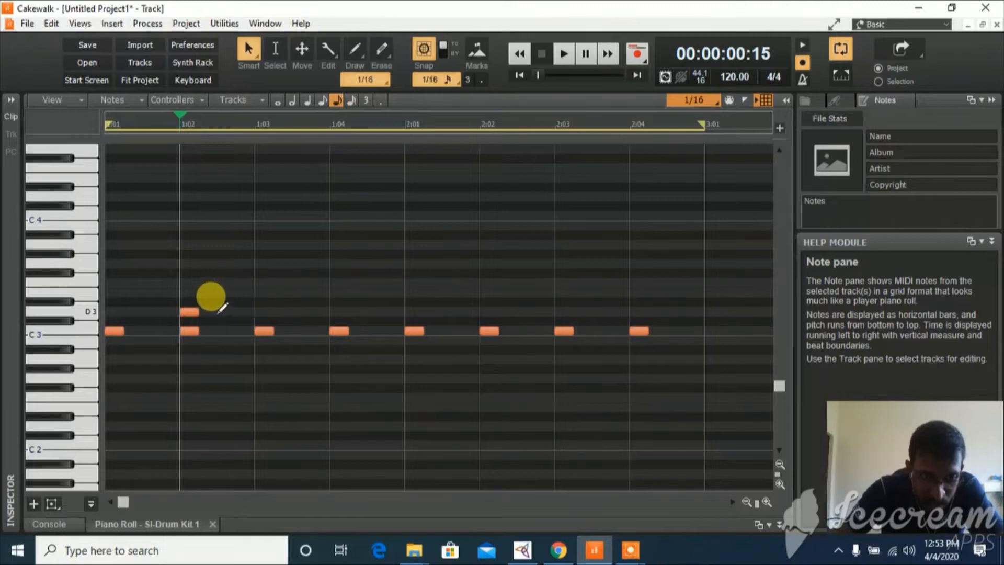
pyautogui.click(336, 311)
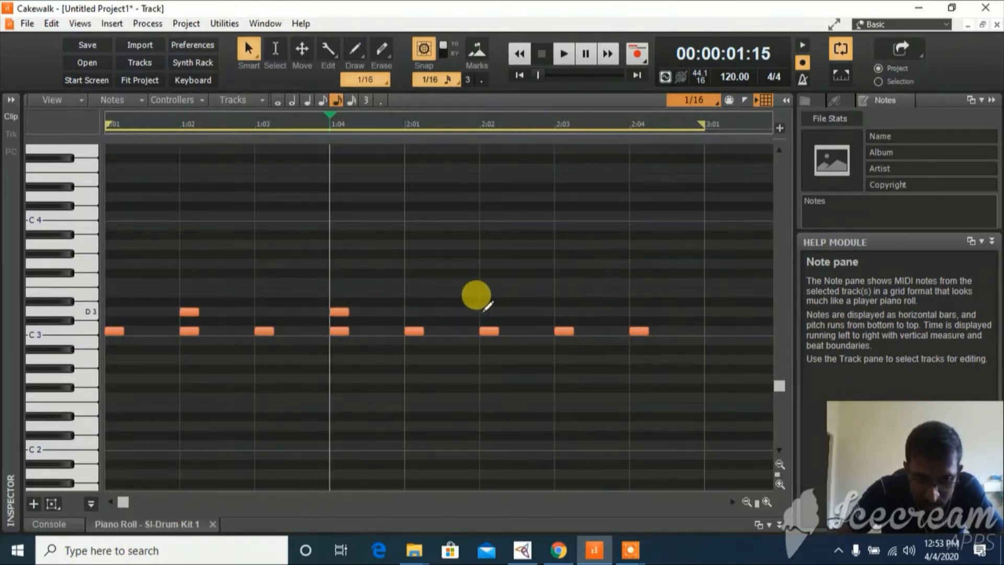
pyautogui.click(488, 311)
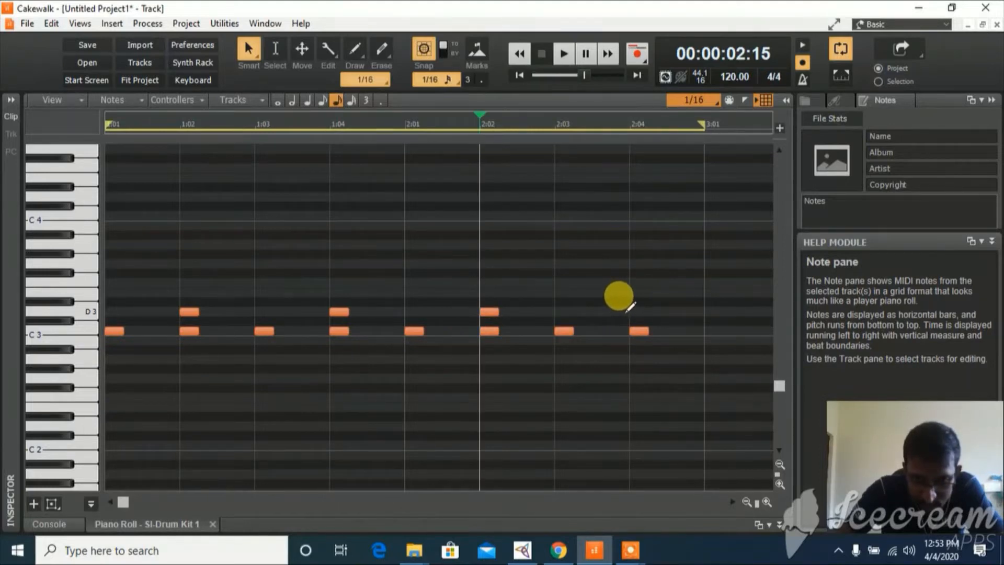
pyautogui.click(635, 311)
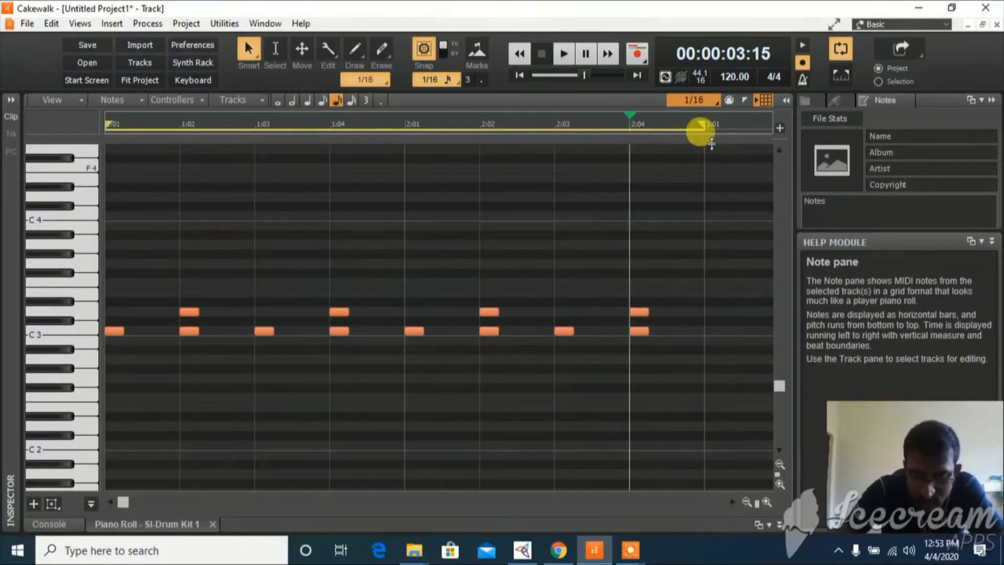
# Step: Play the loop with the C3 and D3 notes together and stop playback
pyautogui.click(563, 53)
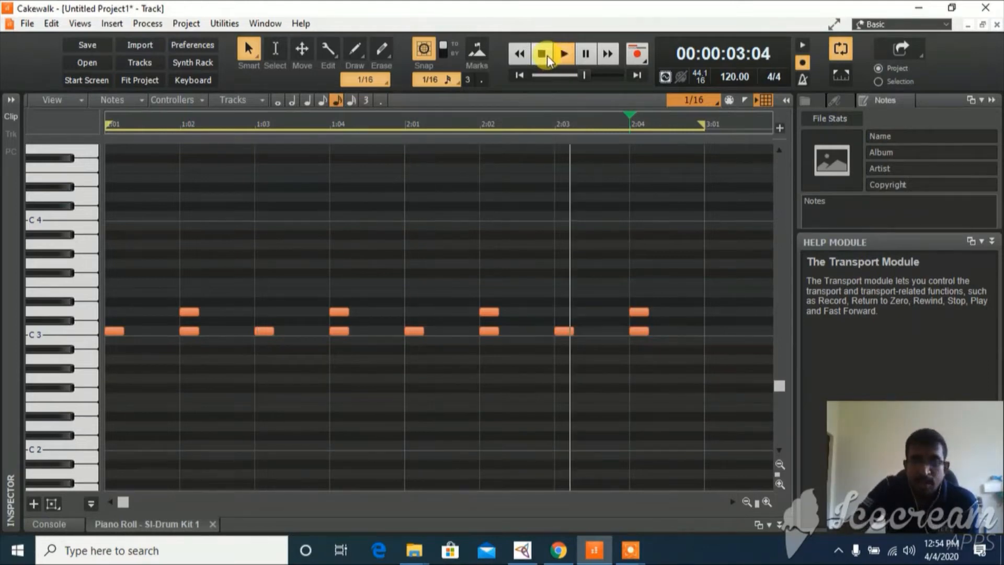
pyautogui.click(543, 54)
pyautogui.click(545, 56)
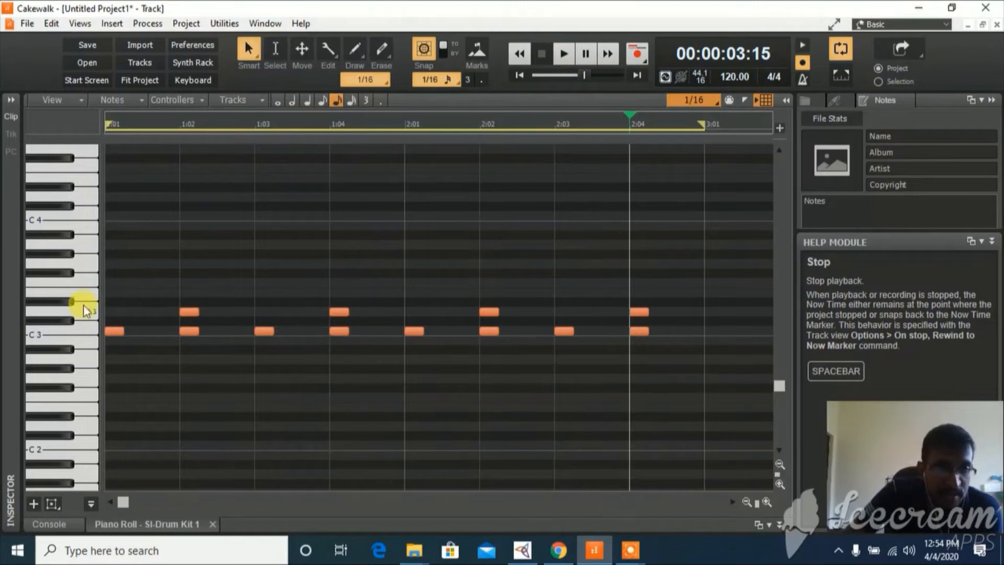
# Step: Audition the drum sounds on the keys above D3 up to F#3
pyautogui.click(51, 302)
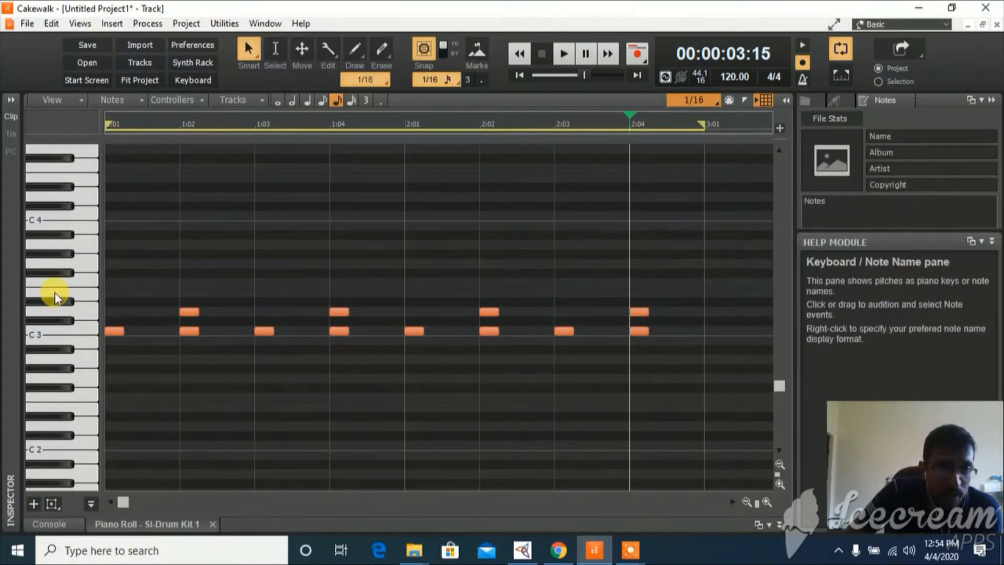
pyautogui.click(55, 282)
pyautogui.click(54, 273)
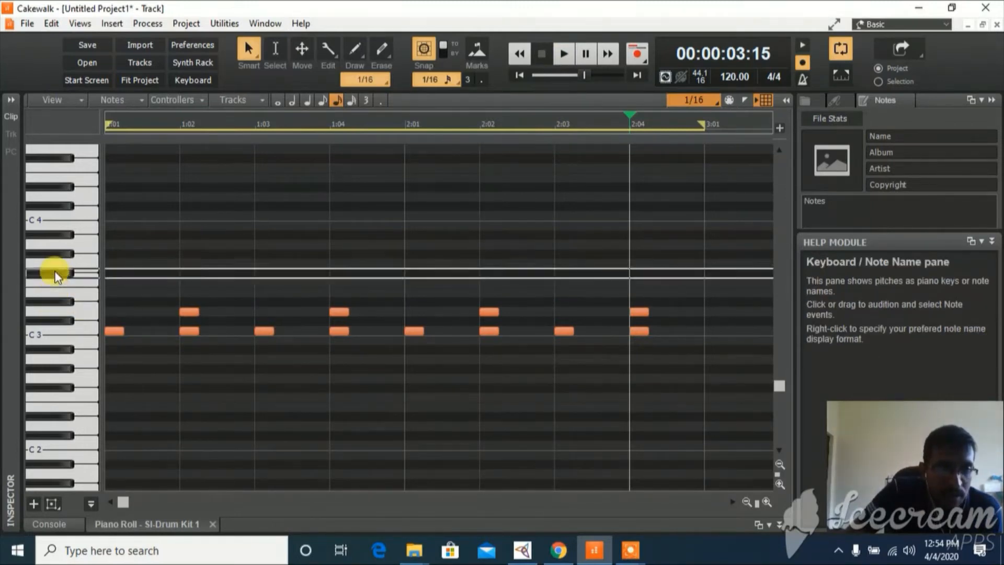
pyautogui.click(55, 272)
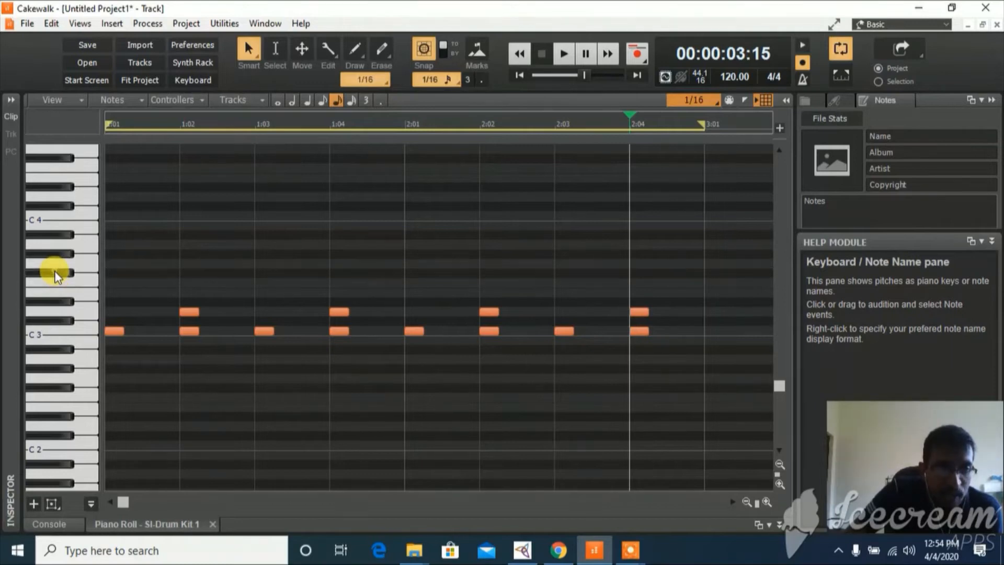
pyautogui.click(55, 272)
pyautogui.click(56, 272)
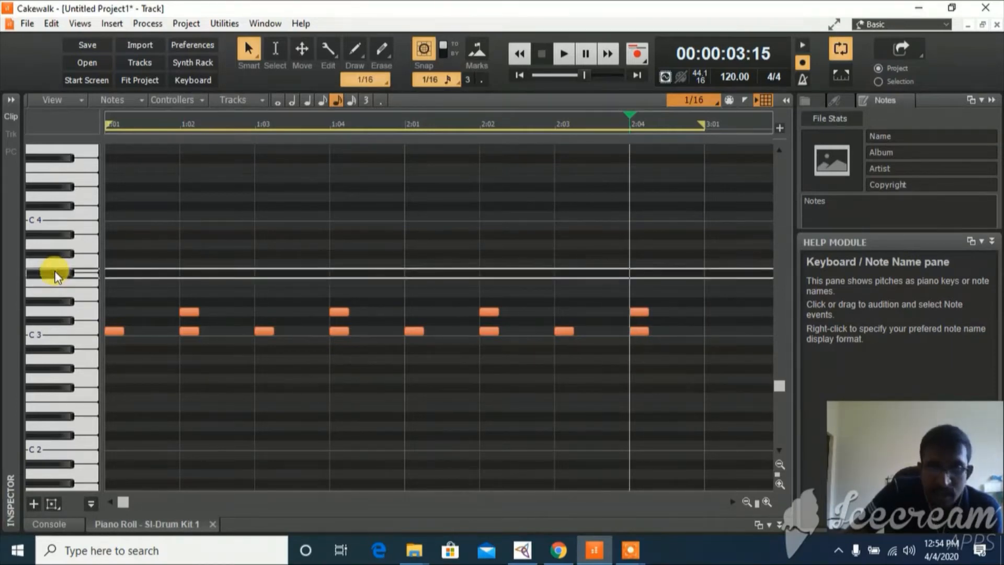
pyautogui.click(59, 272)
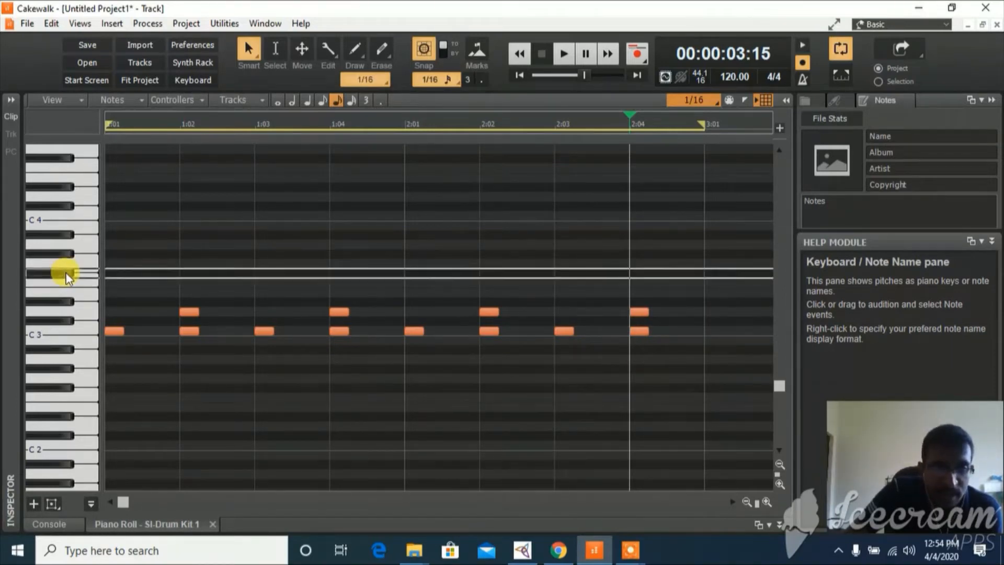
# Step: Fill measure 1 of the F#3 row with consecutive 1/16 notes from 1:01 to the end of beat 1:04
pyautogui.click(110, 272)
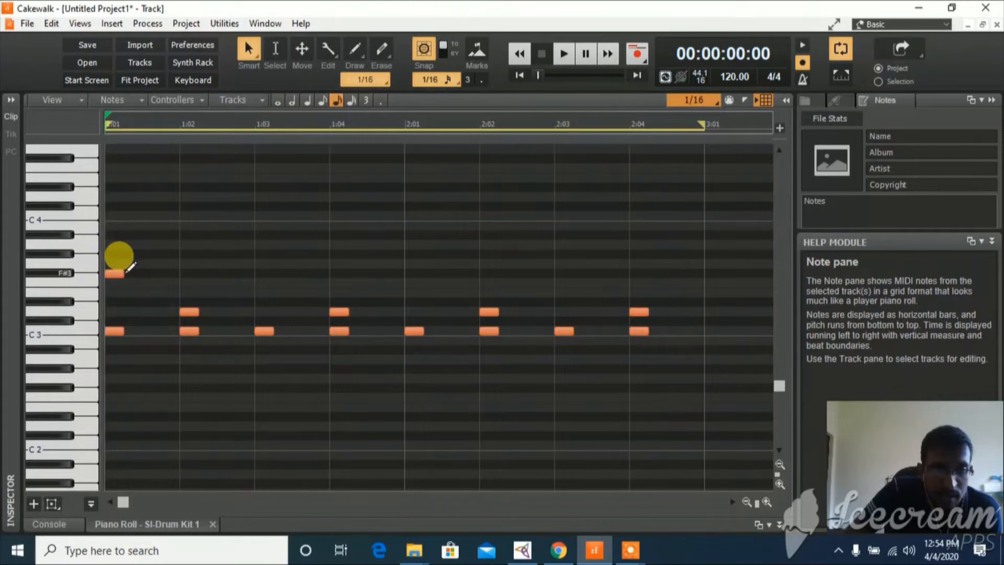
pyautogui.click(126, 272)
pyautogui.moveTo(124, 273); pyautogui.dragTo(293, 271)
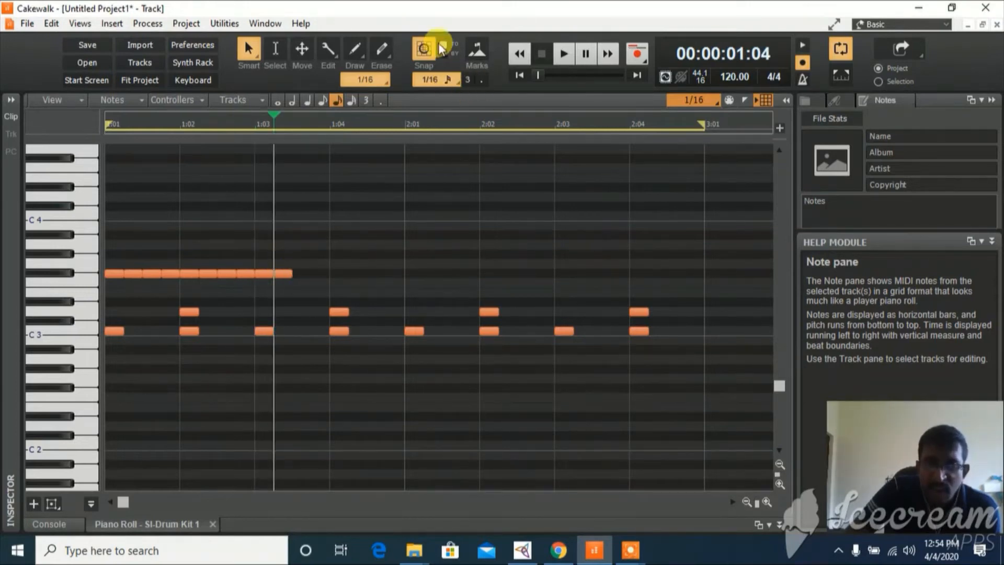
pyautogui.click(297, 273)
pyautogui.click(320, 272)
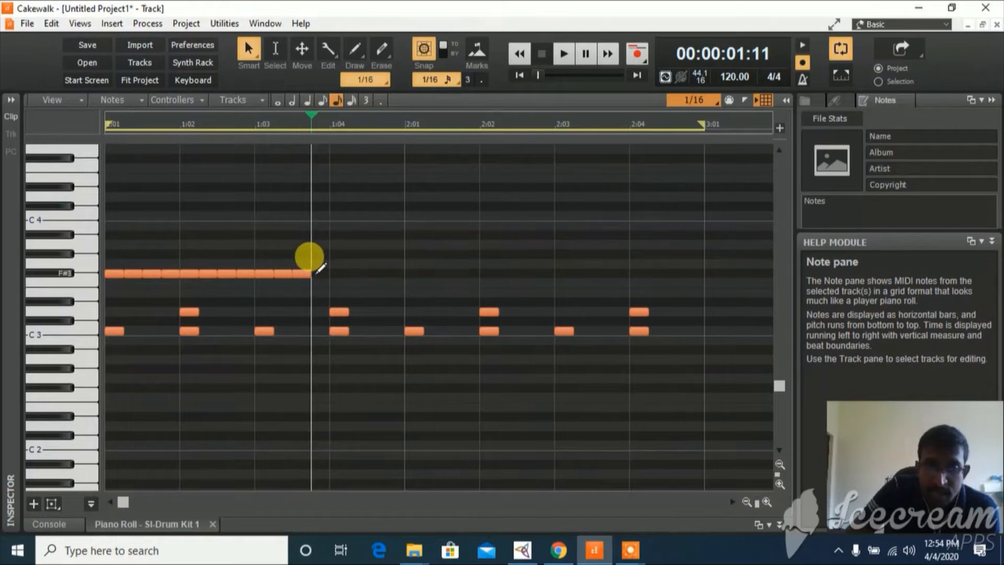
pyautogui.click(337, 272)
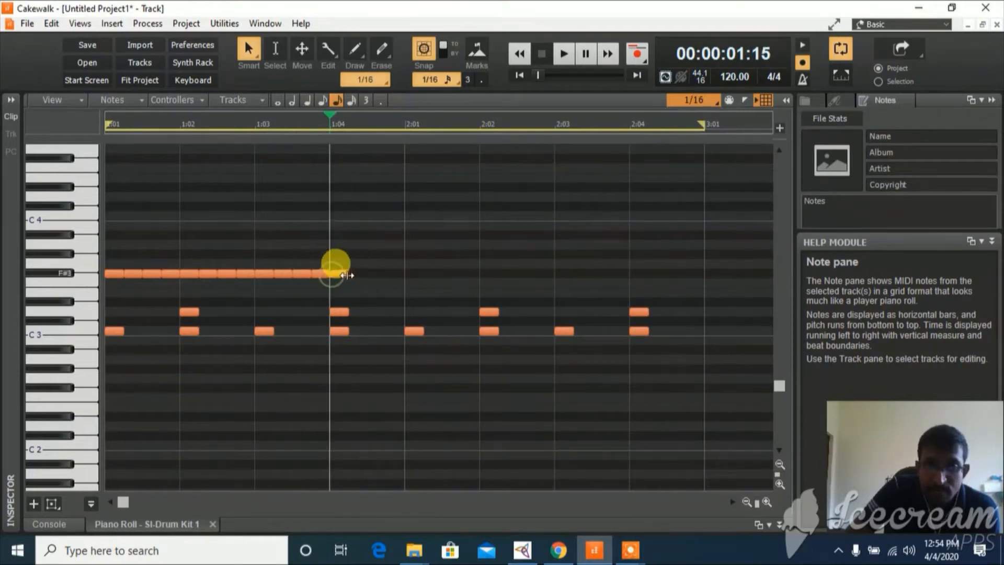
pyautogui.click(363, 272)
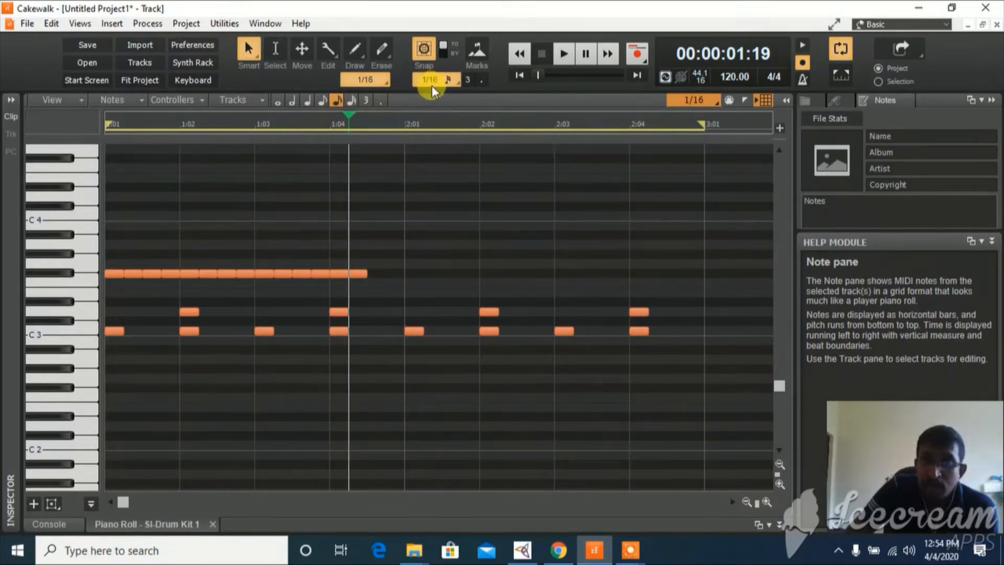
pyautogui.click(376, 272)
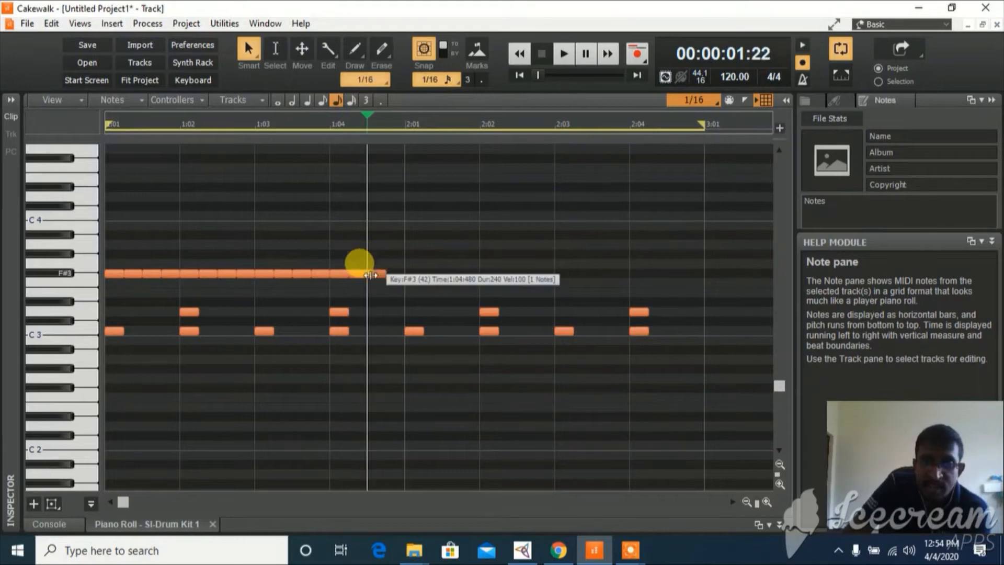
pyautogui.click(394, 272)
# Step: Continue the consecutive 1/16 F#3 notes through measure 2, from 2:01 up to 3:01
pyautogui.click(413, 271)
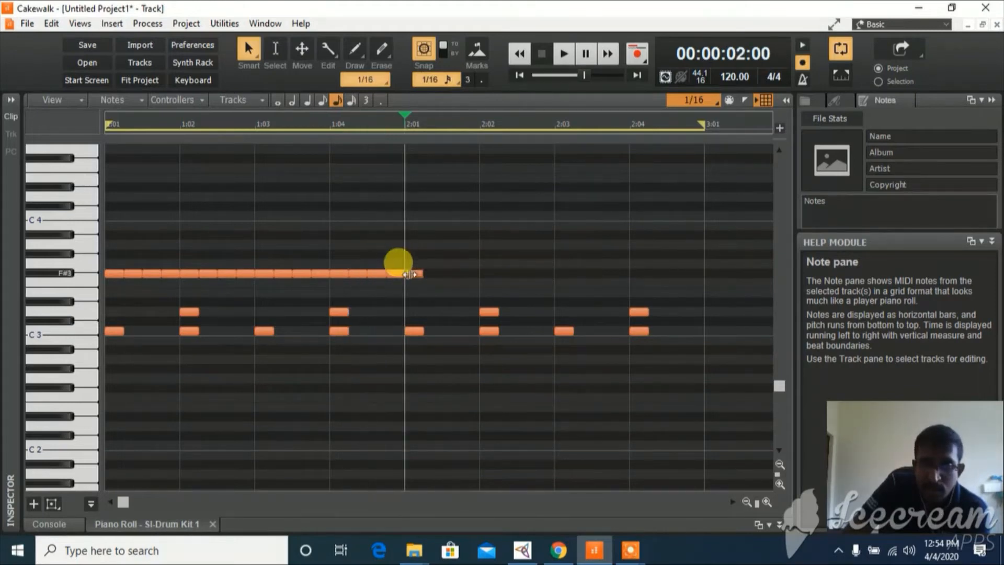
pyautogui.click(429, 273)
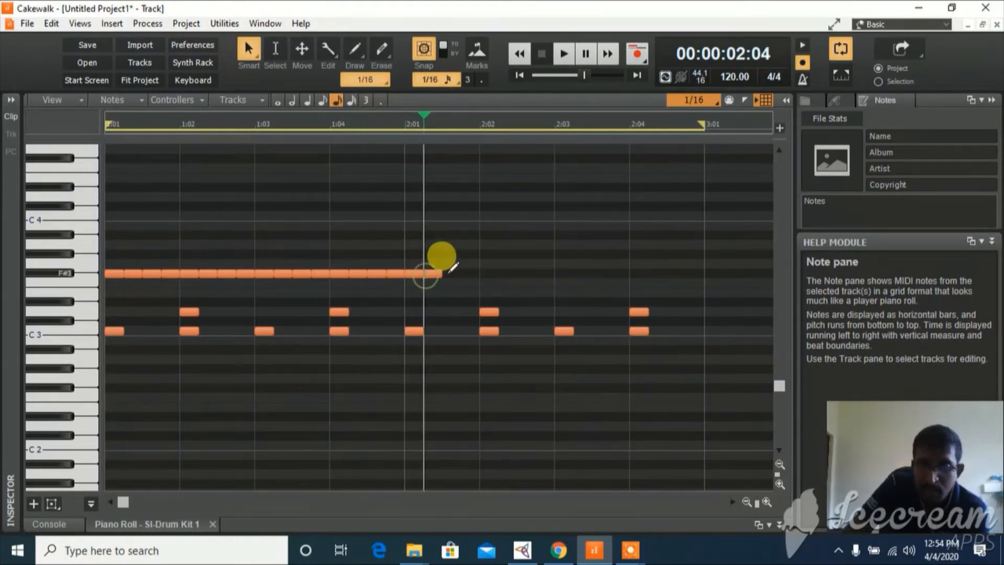
pyautogui.click(445, 272)
pyautogui.click(468, 272)
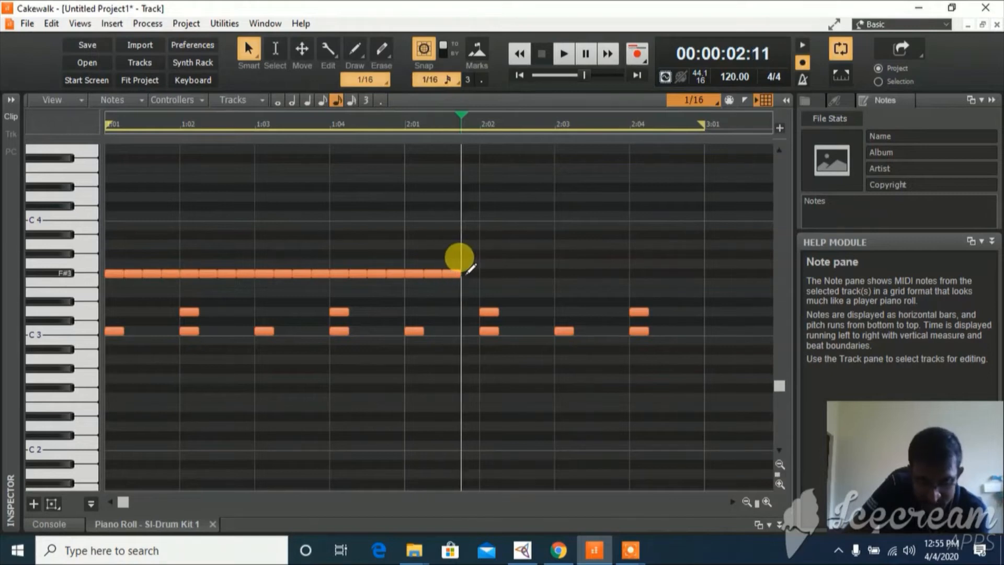
pyautogui.click(487, 272)
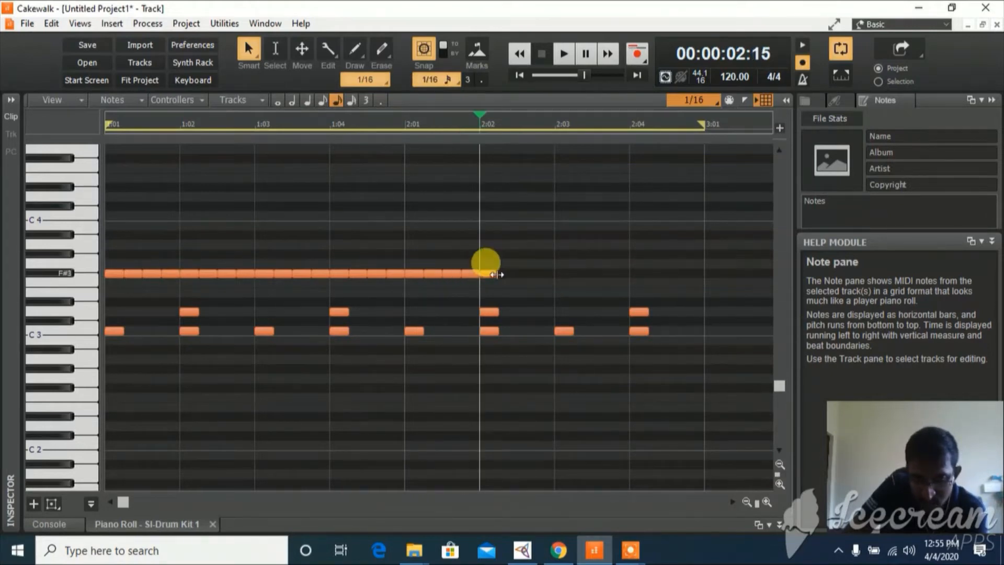
pyautogui.click(505, 272)
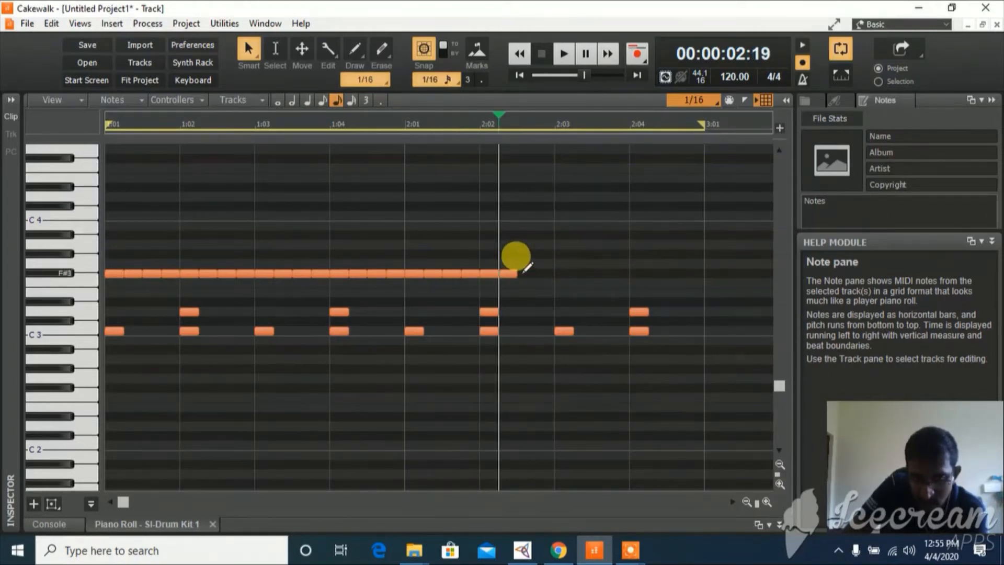
pyautogui.click(523, 272)
pyautogui.click(544, 272)
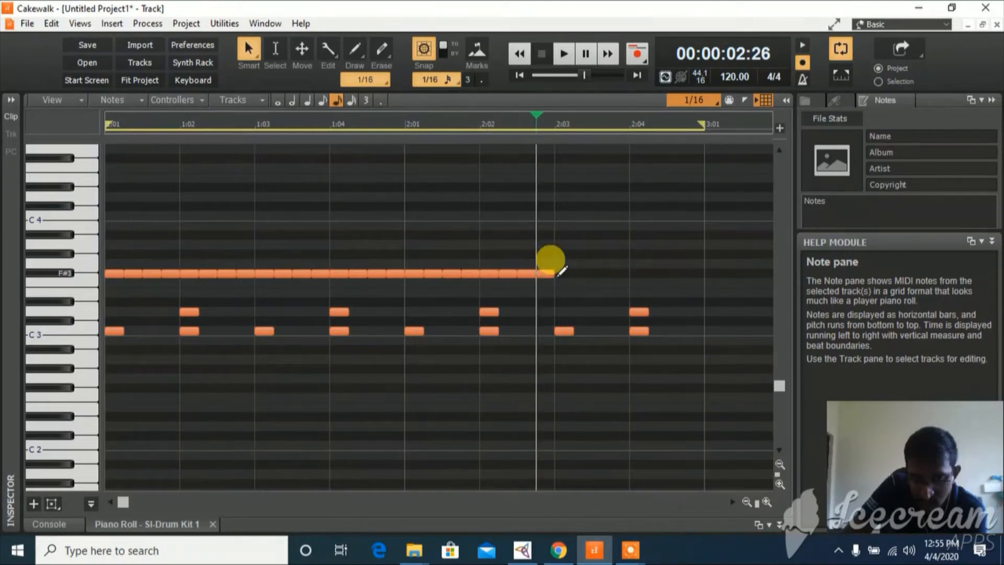
pyautogui.click(560, 272)
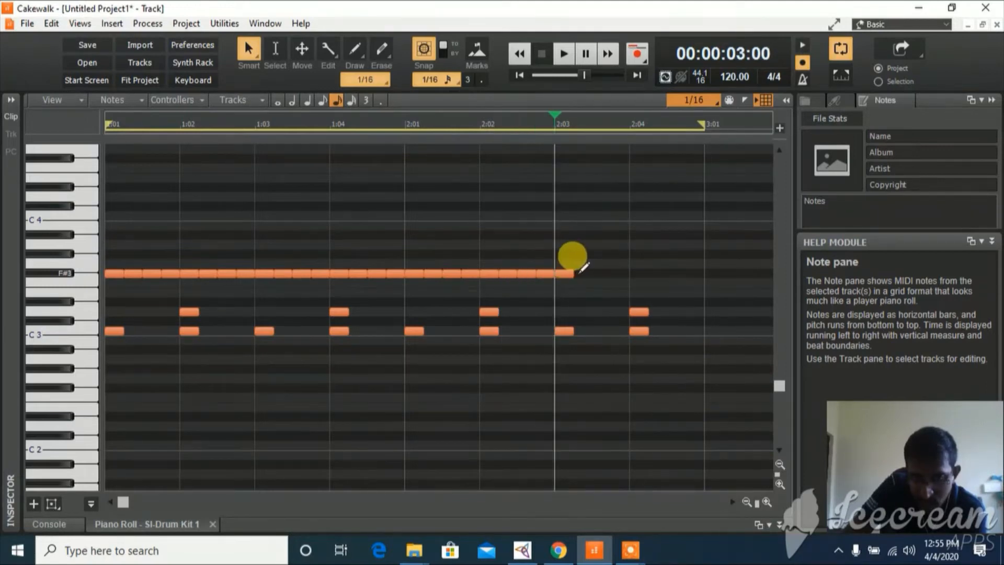
pyautogui.click(577, 272)
pyautogui.click(582, 272)
pyautogui.click(595, 272)
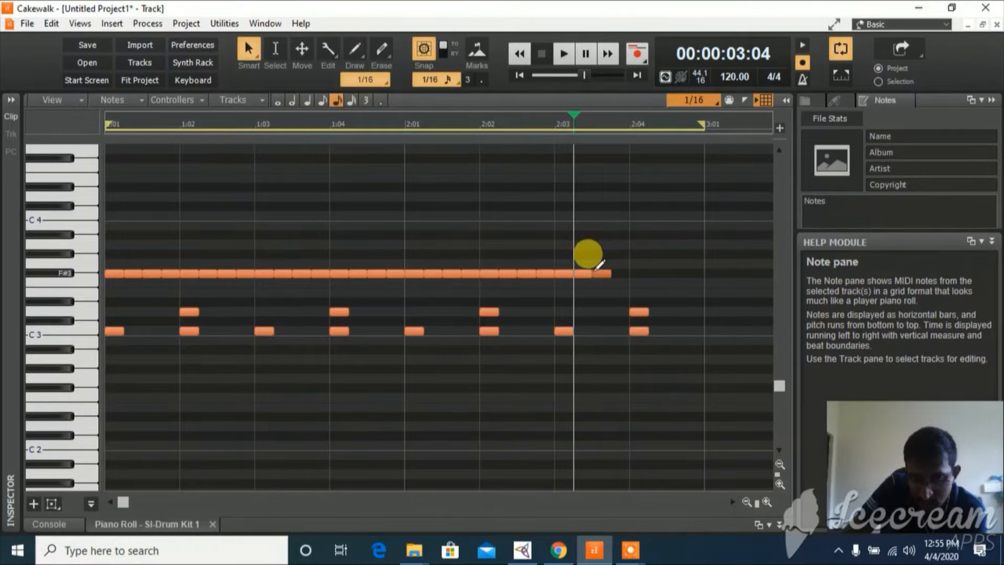
pyautogui.click(616, 272)
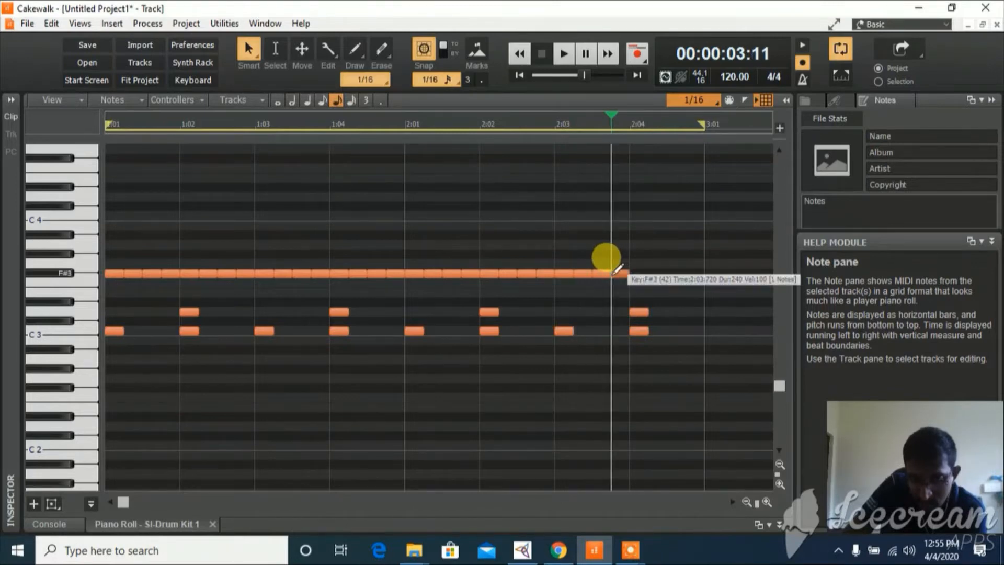
pyautogui.click(635, 272)
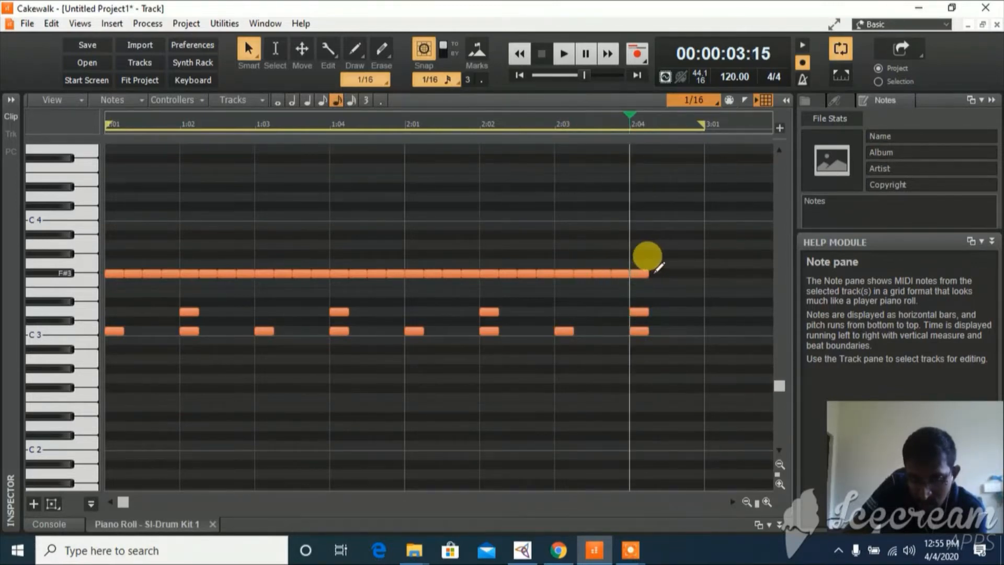
pyautogui.click(660, 272)
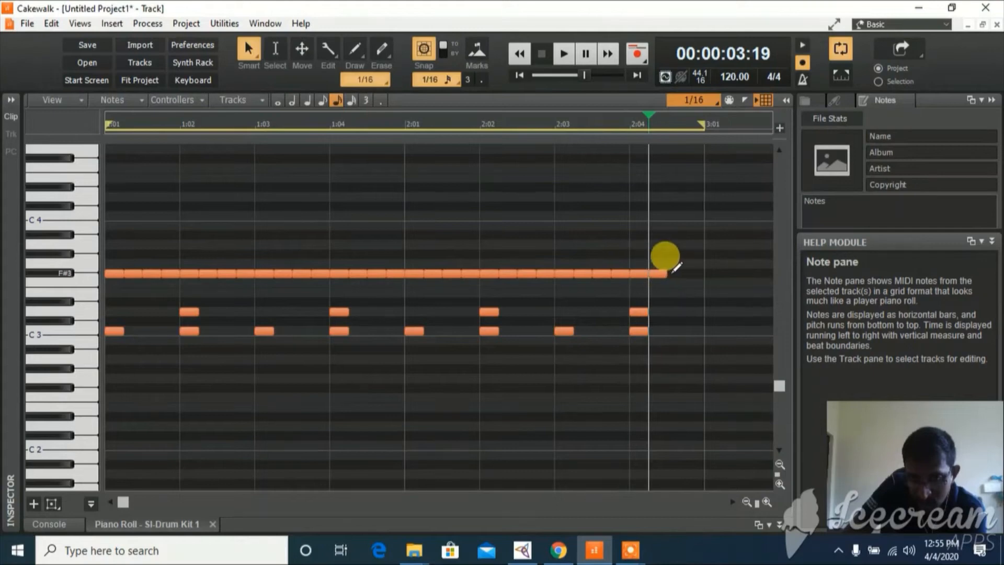
pyautogui.click(676, 271)
pyautogui.click(692, 271)
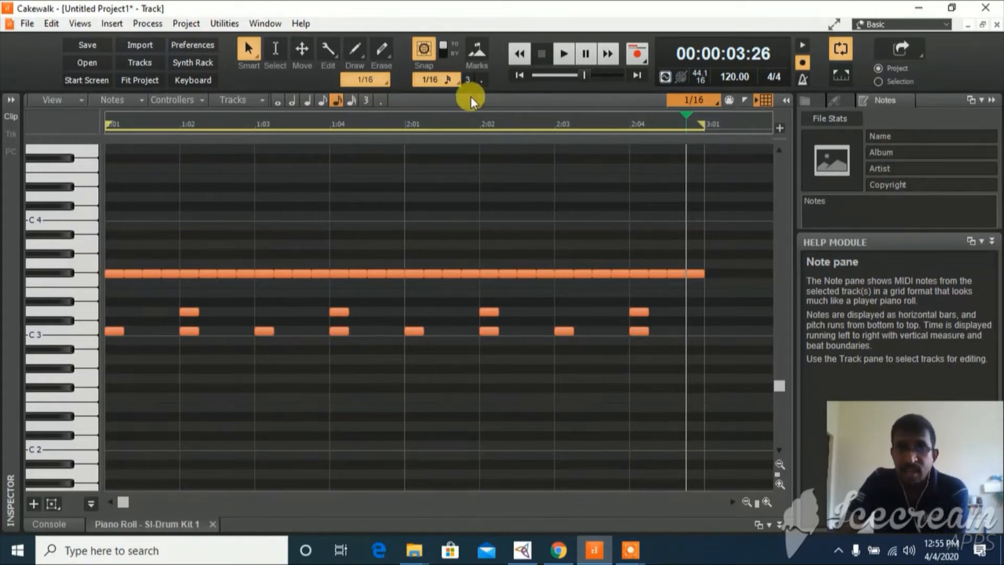
# Step: Play the loop from the start with the continuous F#3 notes and stop playback
pyautogui.click(566, 76)
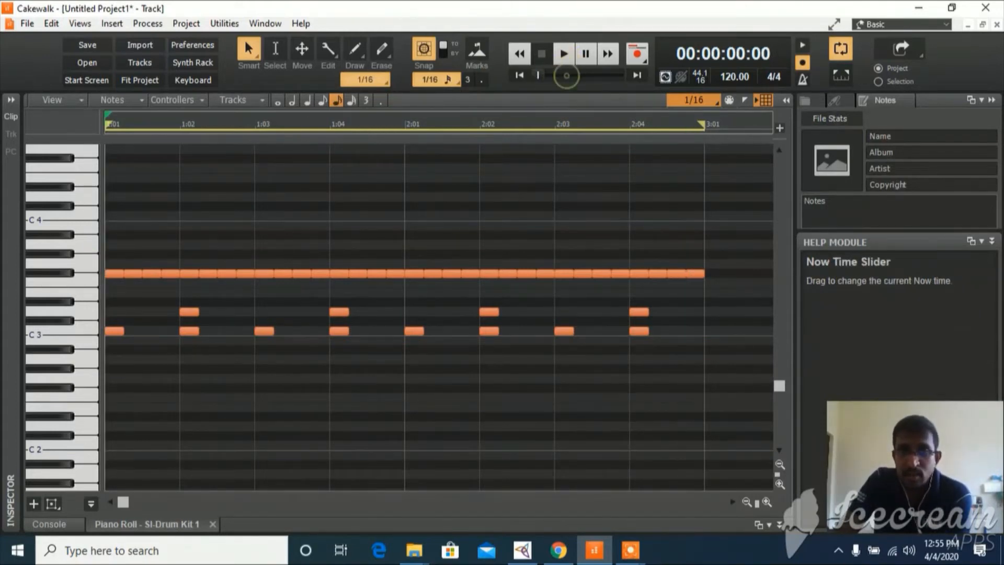
pyautogui.click(566, 62)
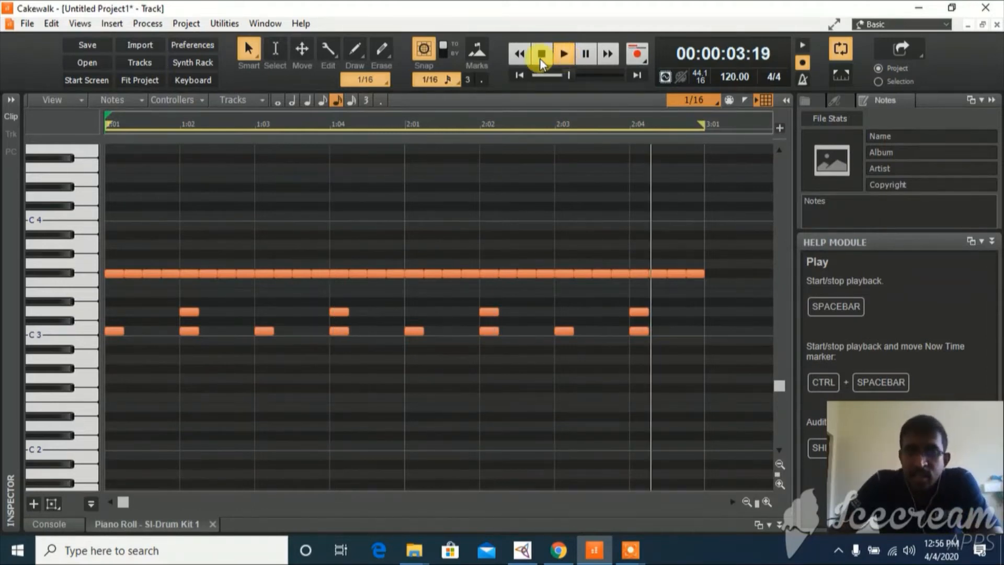
pyautogui.click(542, 54)
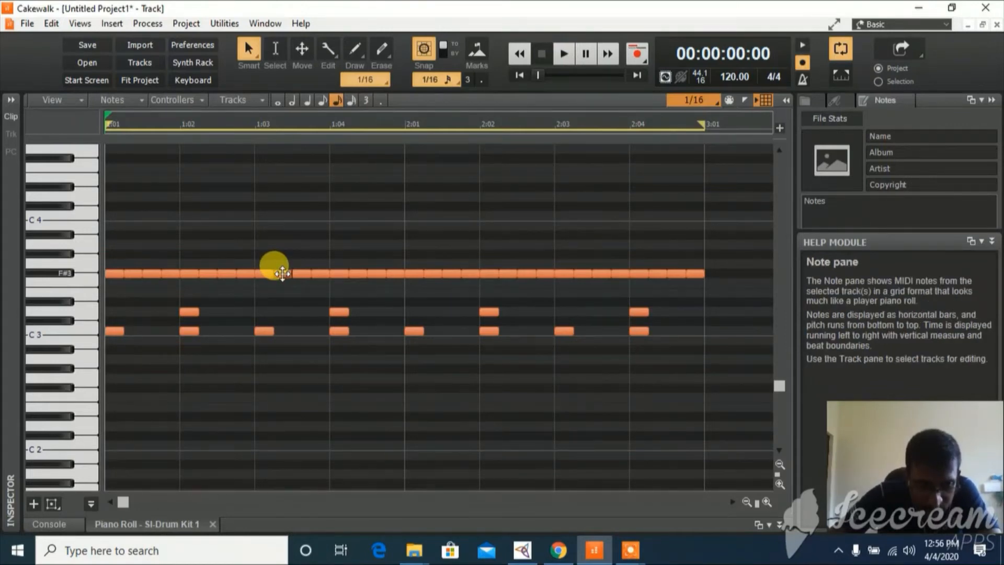
# Step: Delete the second and third 1/16 F#3 notes in beats 1:03, 2:01 and 2:03
pyautogui.moveTo(283, 273); pyautogui.dragTo(435, 273)
pyautogui.rightClick(437, 272)
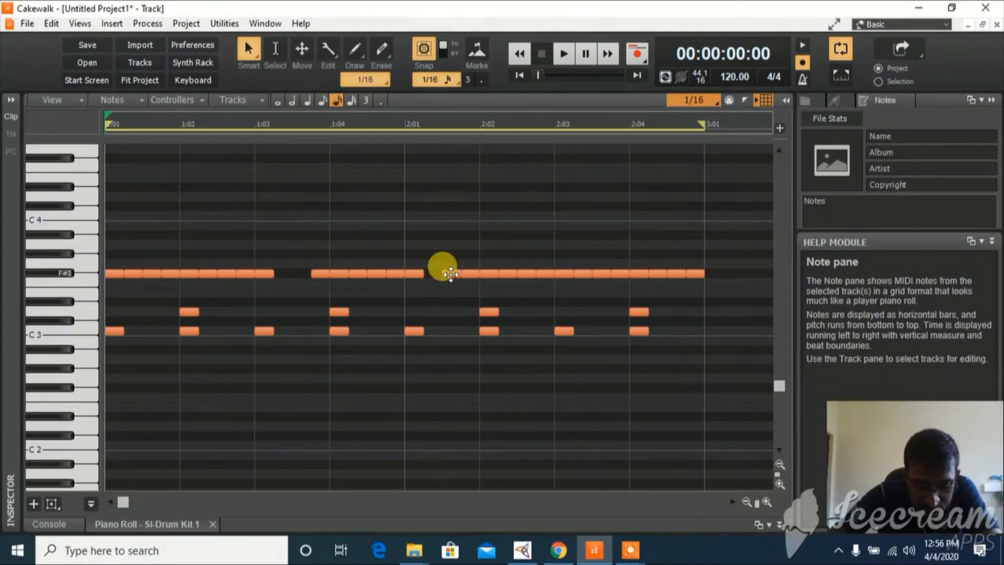
pyautogui.rightClick(452, 273)
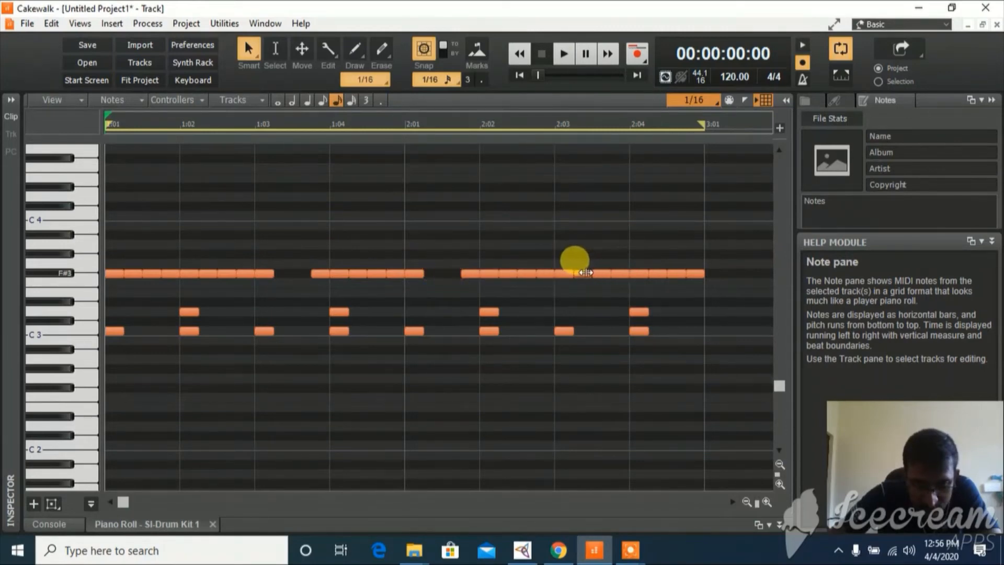
pyautogui.rightClick(585, 272)
pyautogui.rightClick(600, 273)
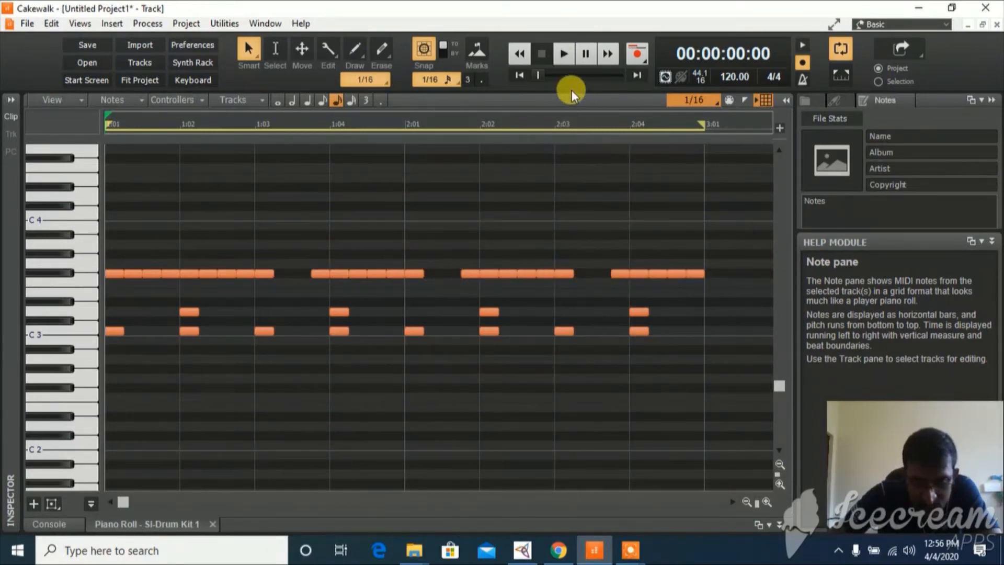
# Step: Play the loop with the gaps in the F#3 row and stop playback
pyautogui.click(566, 56)
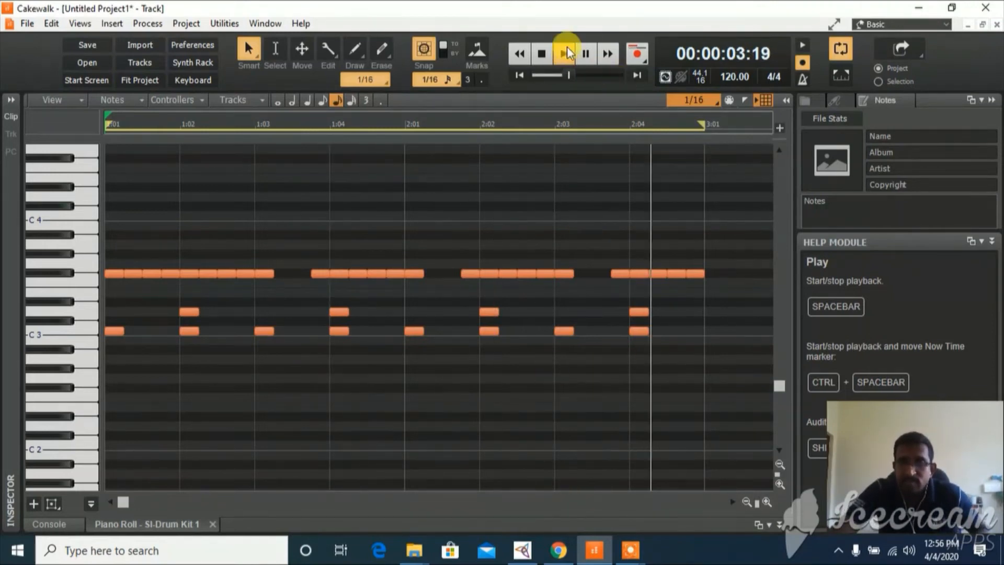
pyautogui.click(542, 53)
pyautogui.click(541, 52)
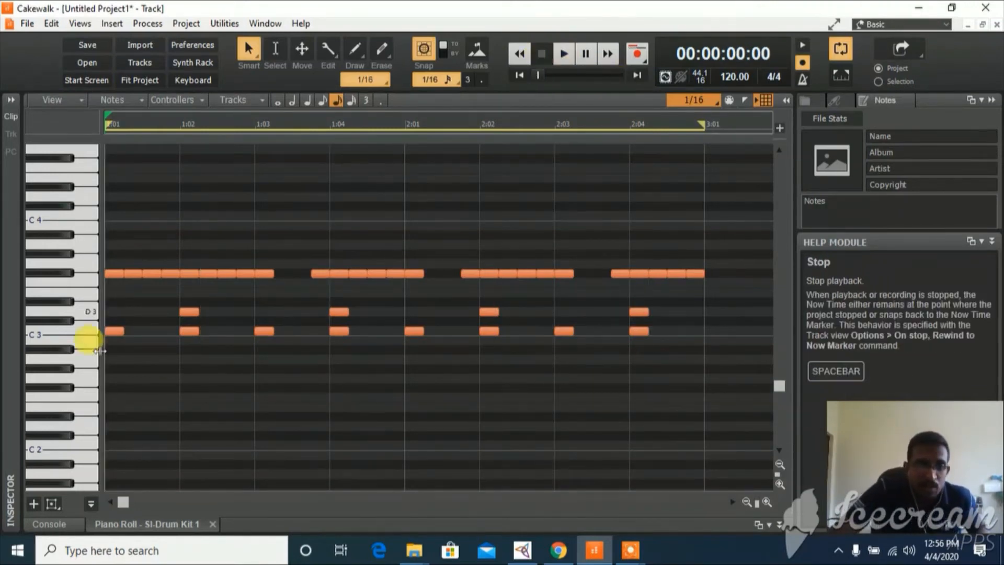
# Step: Place 1/16 G3 notes on the second sixteenth of beats 1:03, 2:01 and 2:03, and play the loop to check them
pyautogui.click(54, 275)
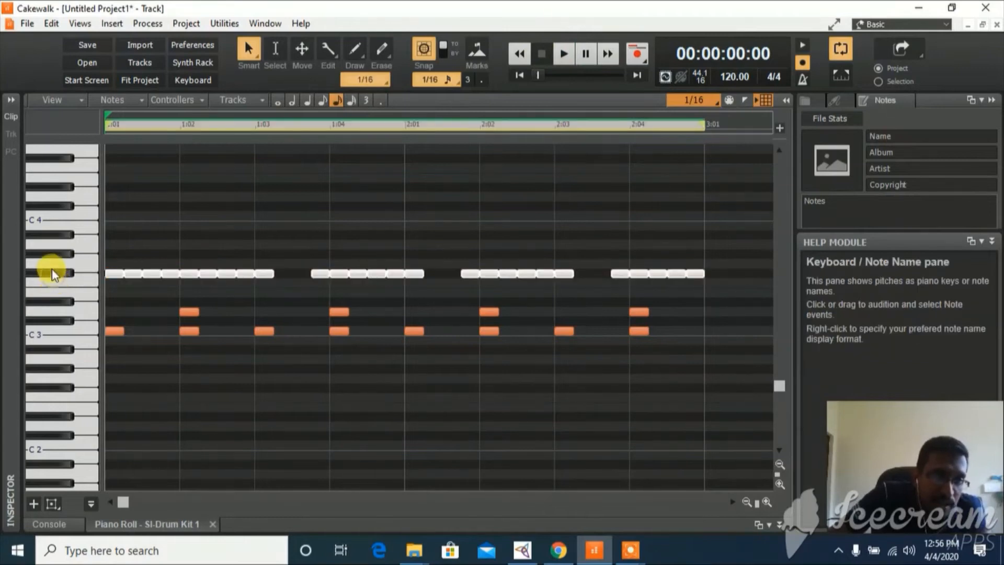
pyautogui.click(51, 266)
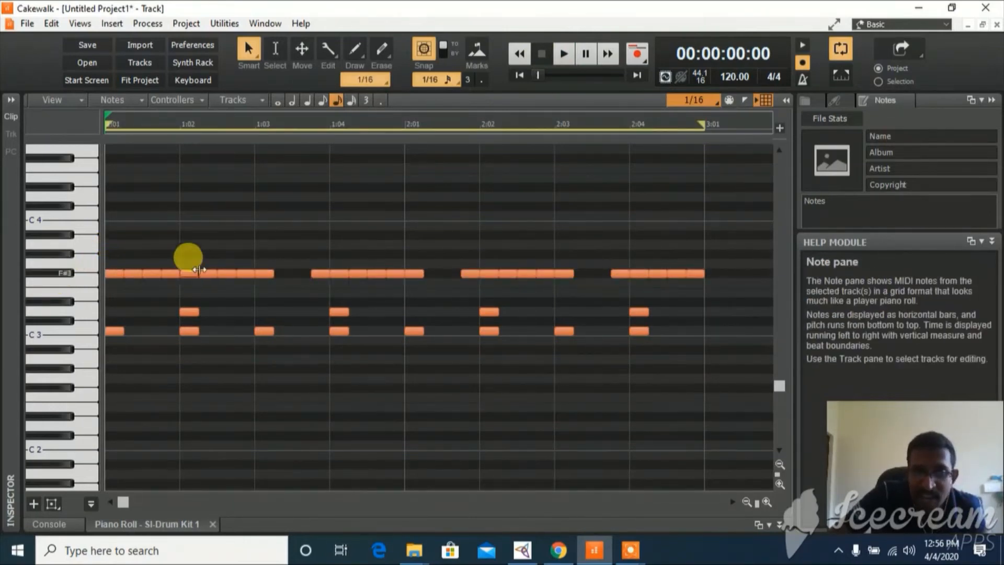
pyautogui.click(283, 263)
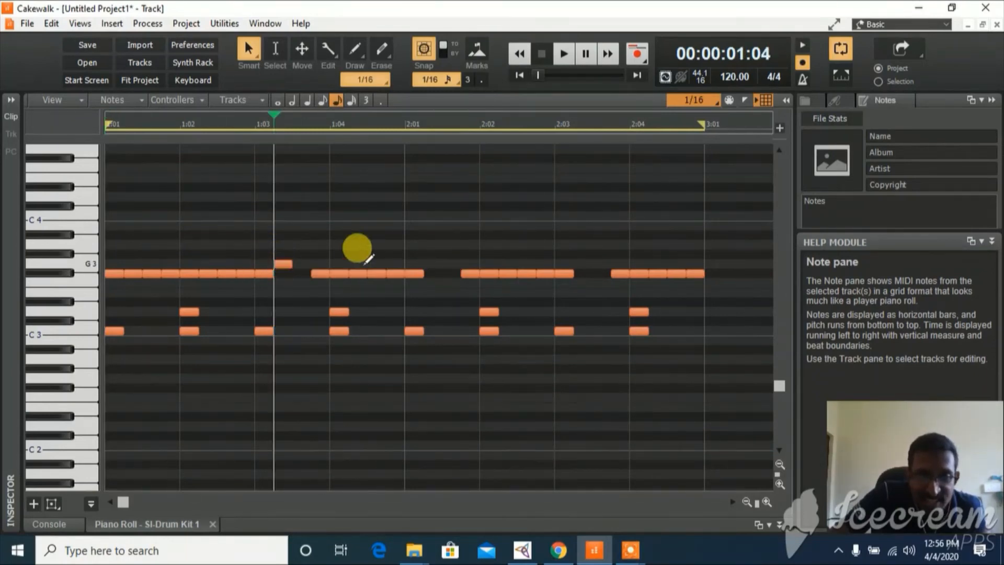
pyautogui.click(429, 263)
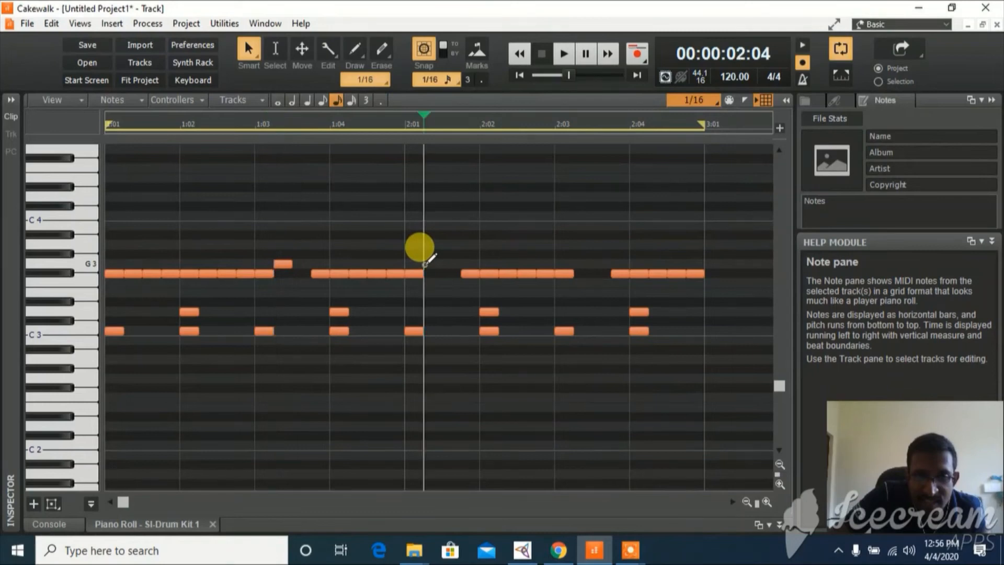
pyautogui.click(580, 263)
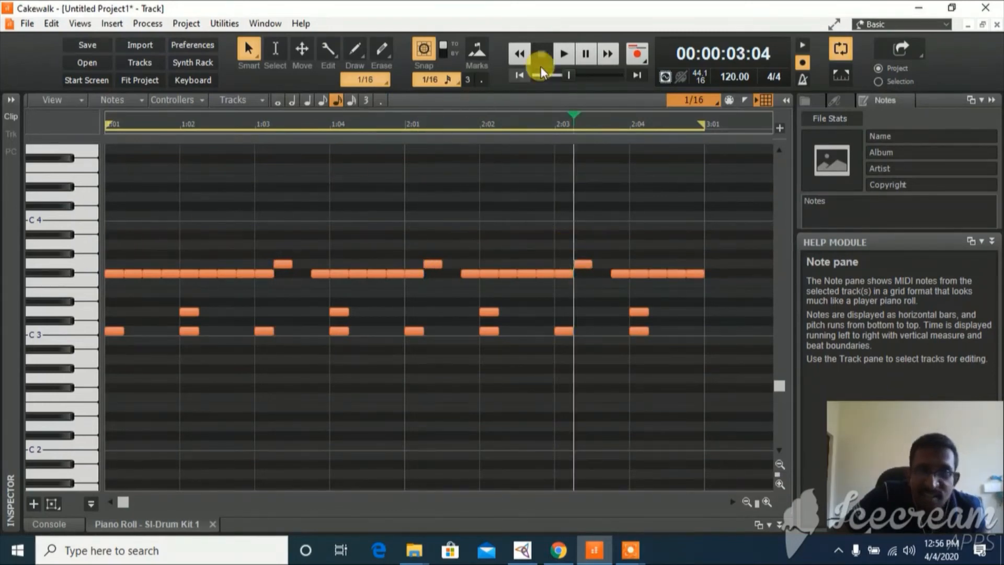
pyautogui.click(563, 54)
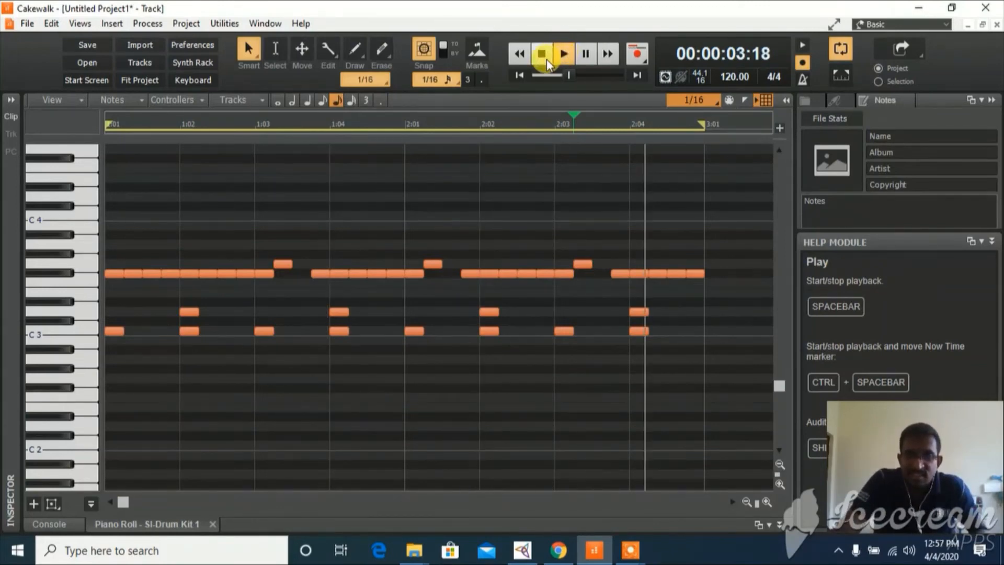
pyautogui.click(543, 56)
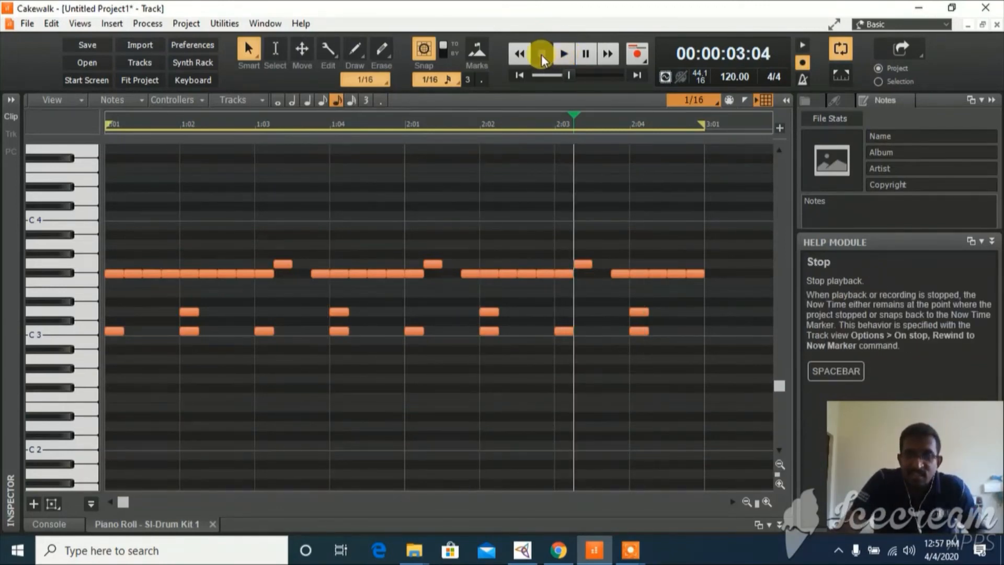
# Step: Delete the three G3 notes from the gaps in the F#3 row at beats 1:03, 2:01 and 2:03
pyautogui.rightClick(285, 265)
pyautogui.click(432, 263)
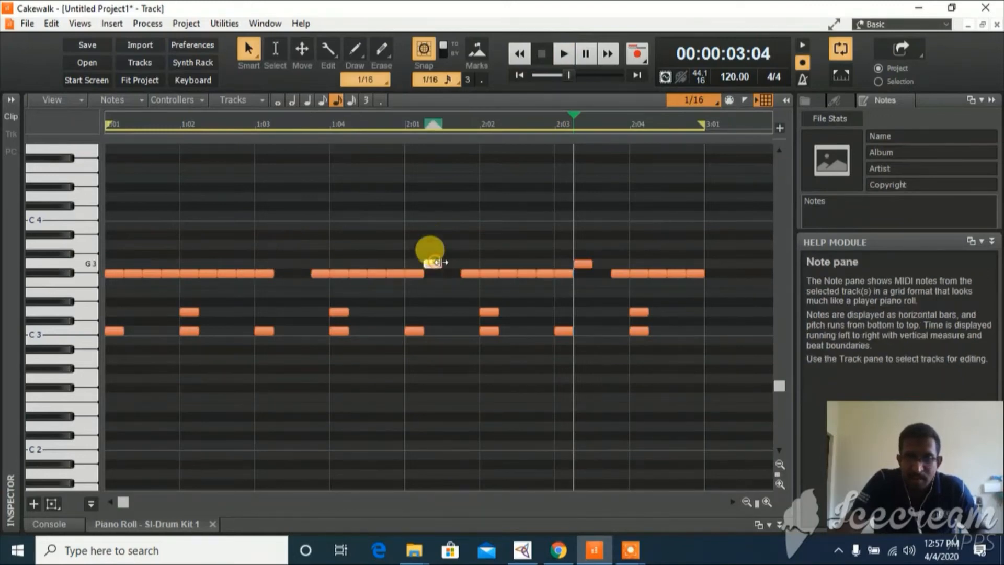
pyautogui.rightClick(433, 264)
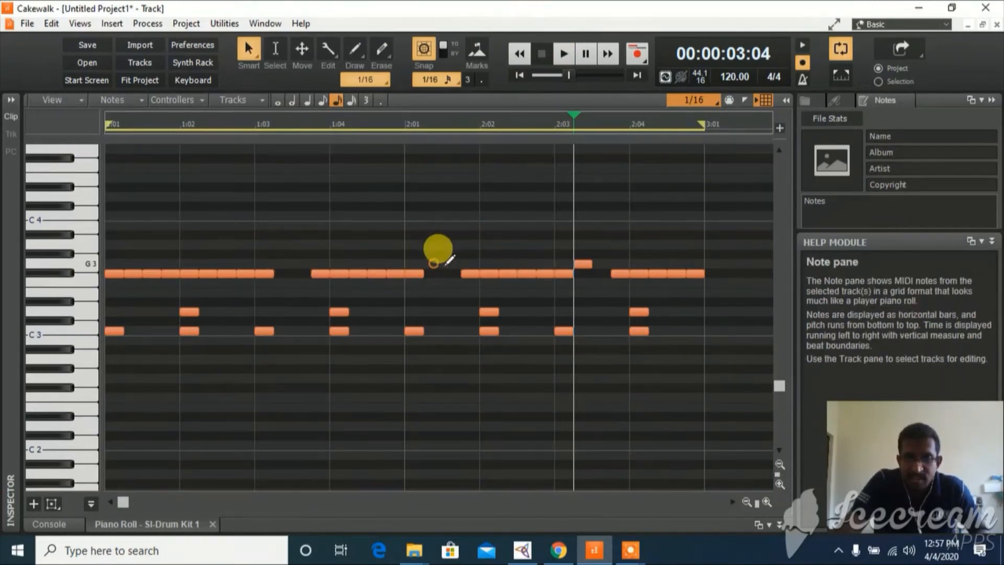
pyautogui.rightClick(583, 262)
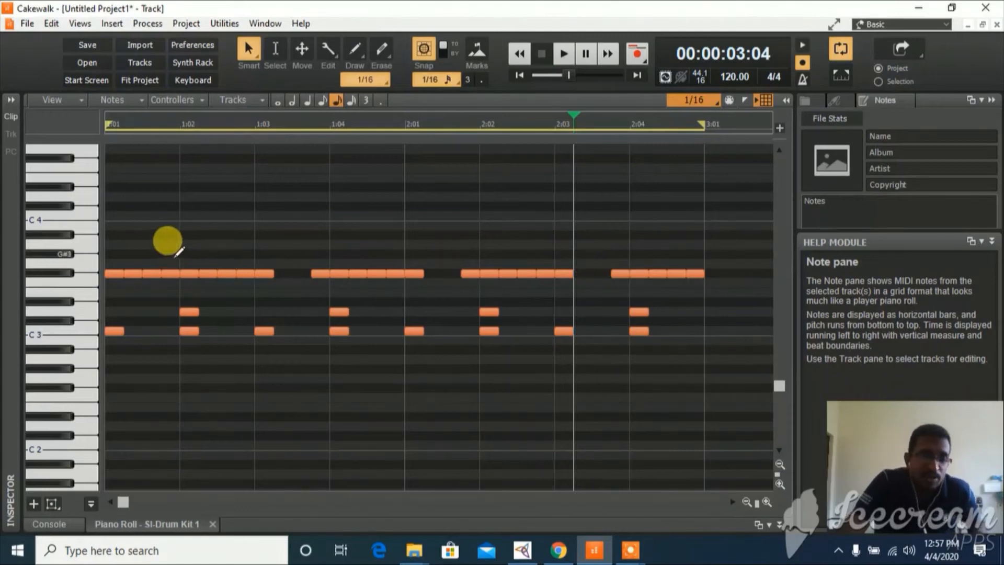
# Step: Audition the Db4 key and place 1/16 Db4 notes on the third sixteenth of beats 1:03, 2:01 and 2:03
pyautogui.click(52, 203)
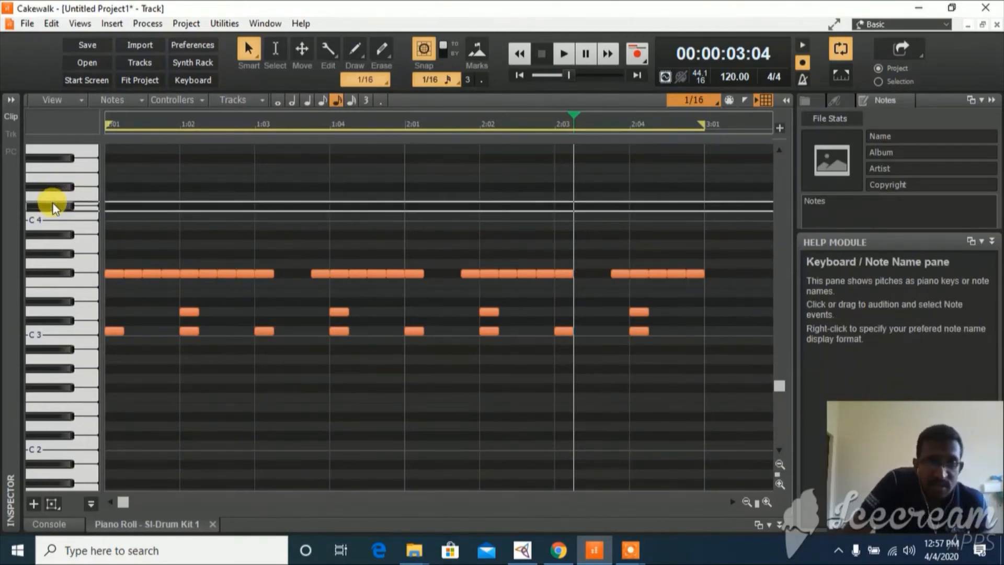
pyautogui.click(292, 203)
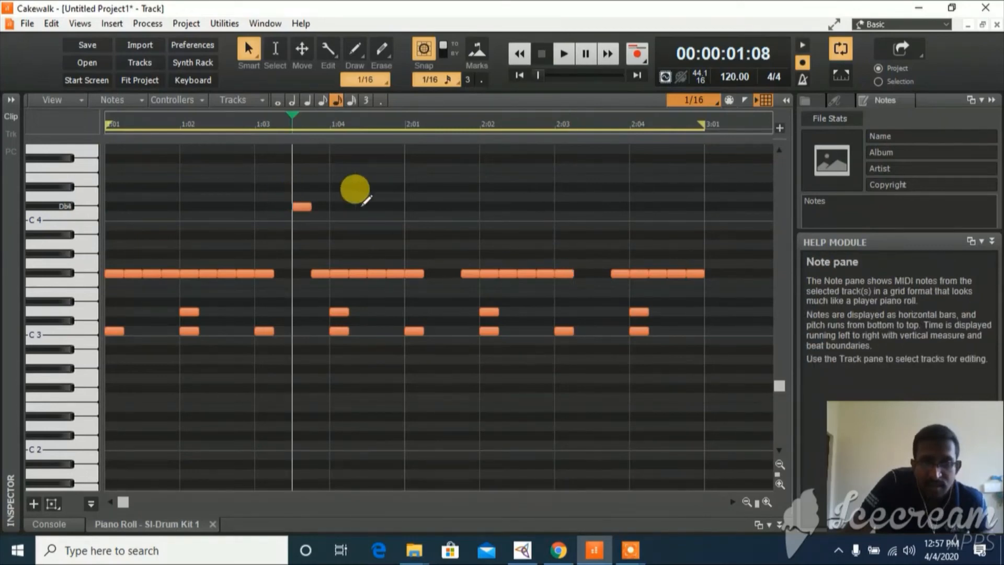
pyautogui.click(446, 206)
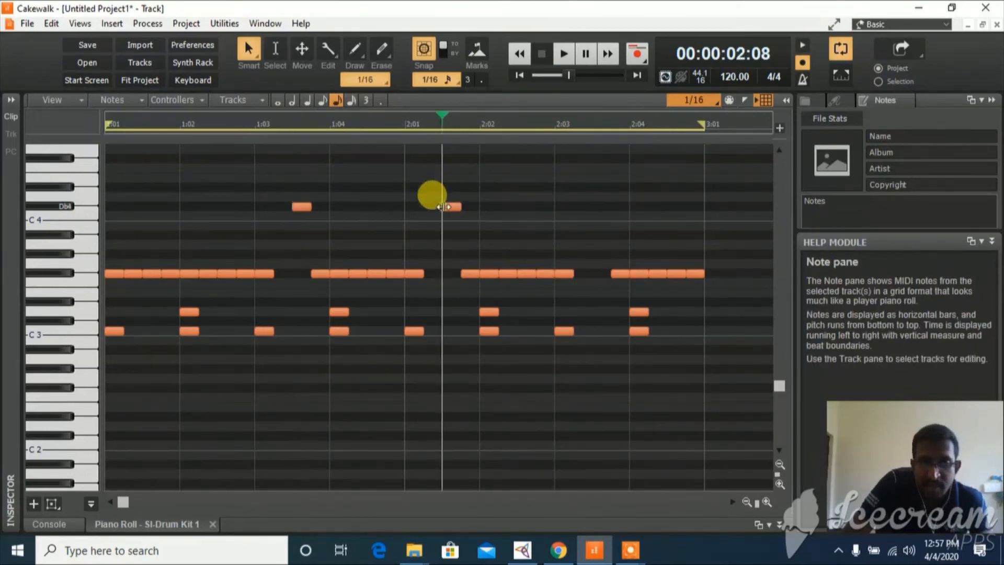
pyautogui.click(592, 201)
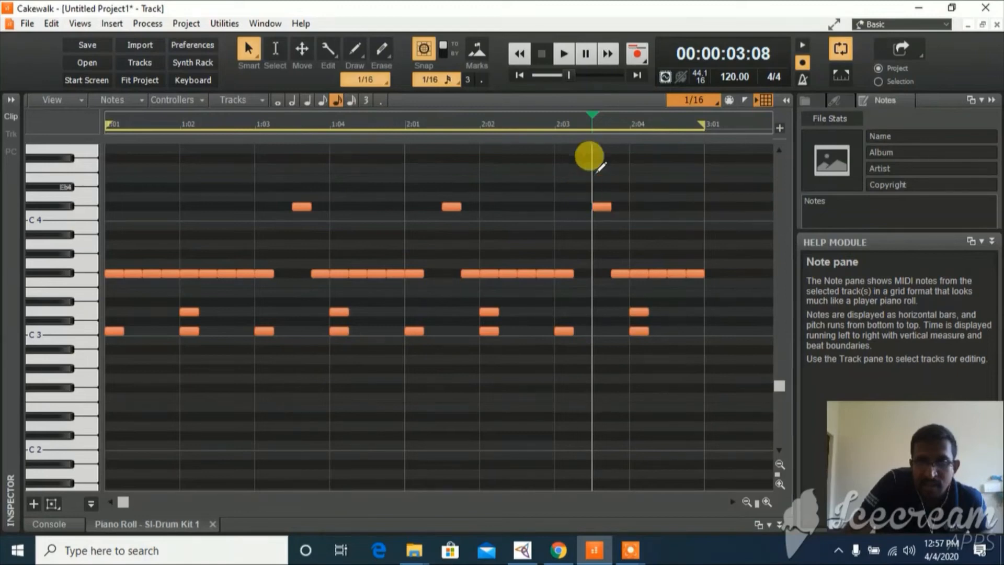
# Step: Play the loop with the Db4 accents twice, stopping playback after each listen
pyautogui.click(565, 52)
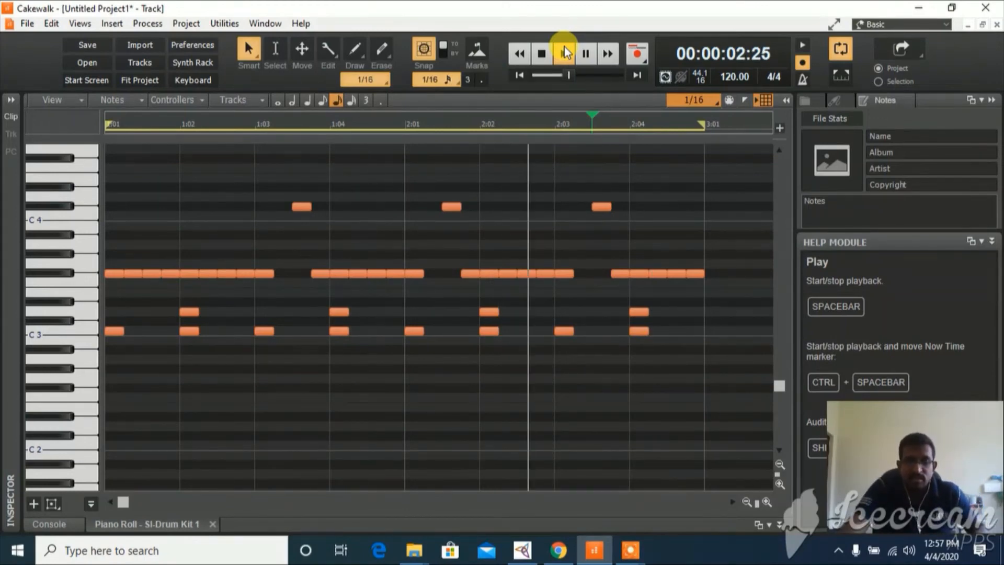
pyautogui.moveTo(630, 552)
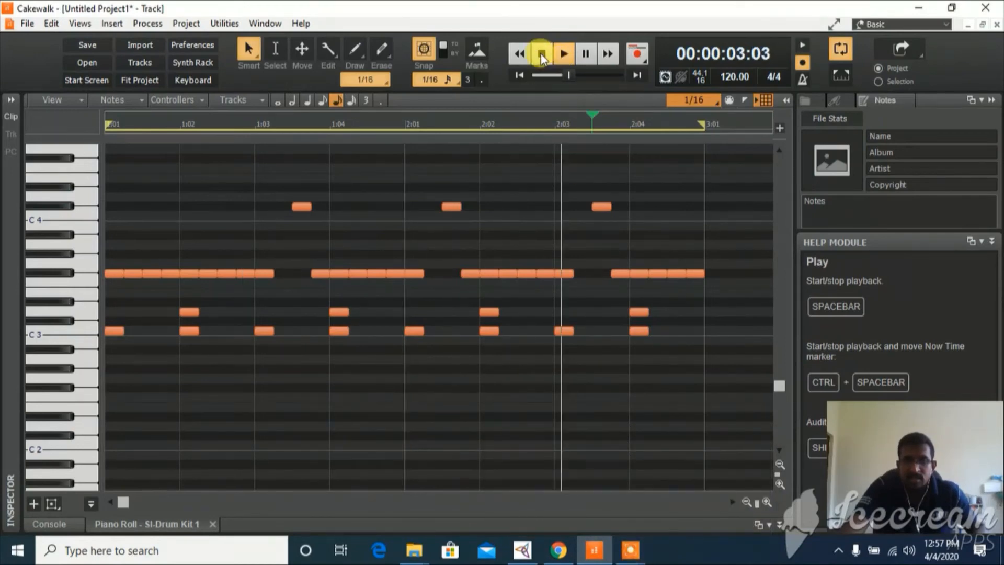
pyautogui.click(541, 54)
pyautogui.click(541, 54)
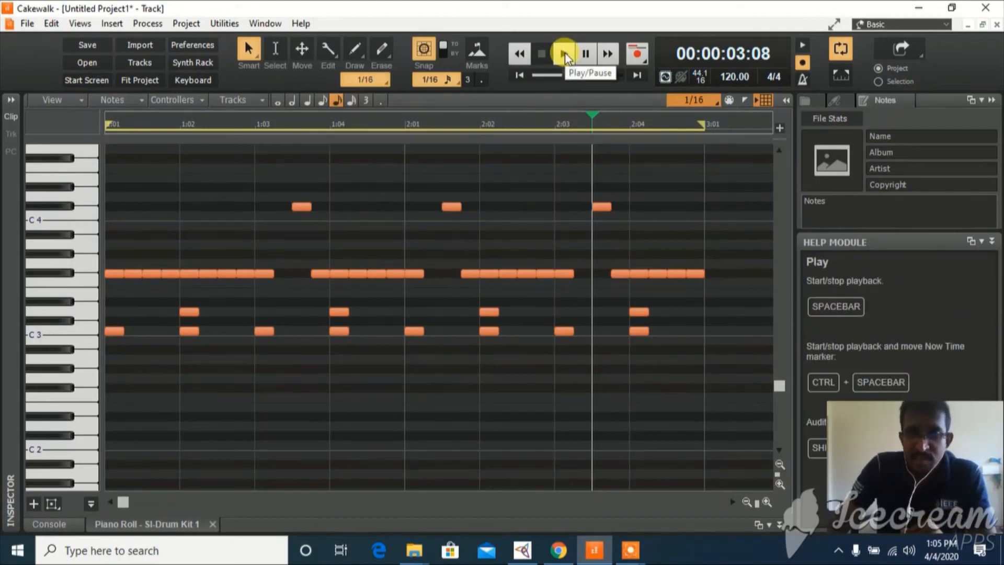
pyautogui.click(564, 54)
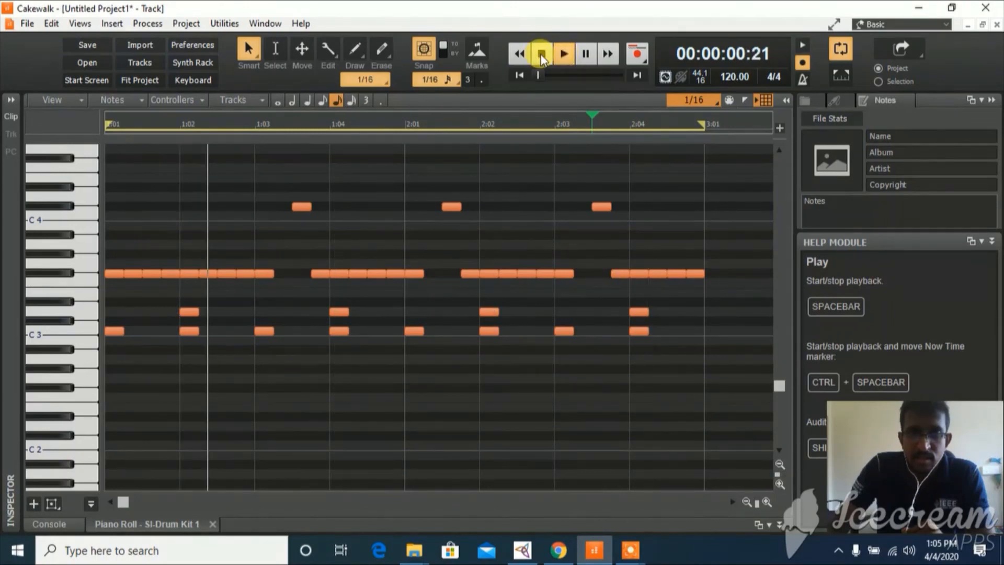
pyautogui.click(540, 54)
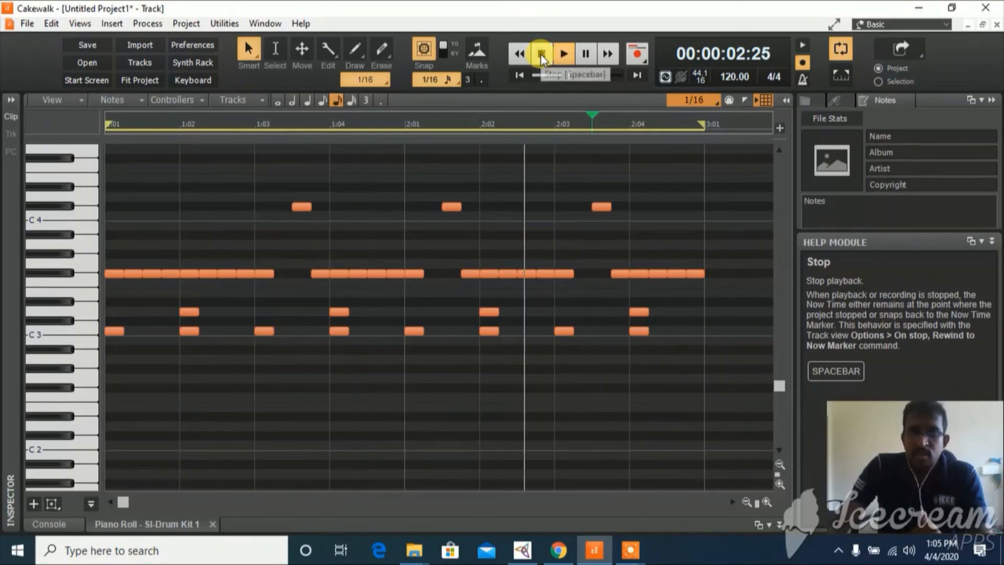